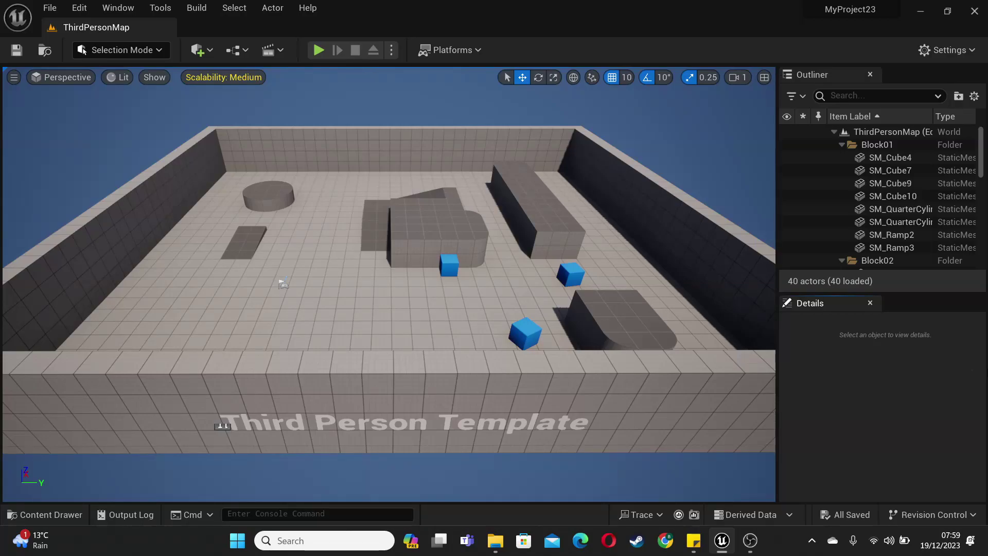
# Add a new level sequence, create a 'Cinematics' folder in the save dialog, and open it.
pyautogui.click(277, 51)
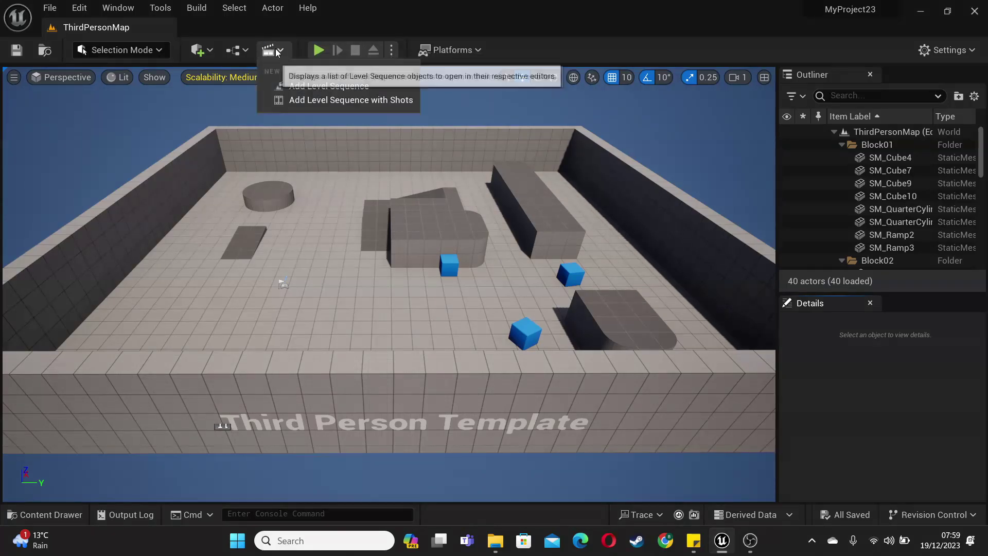
pyautogui.click(324, 85)
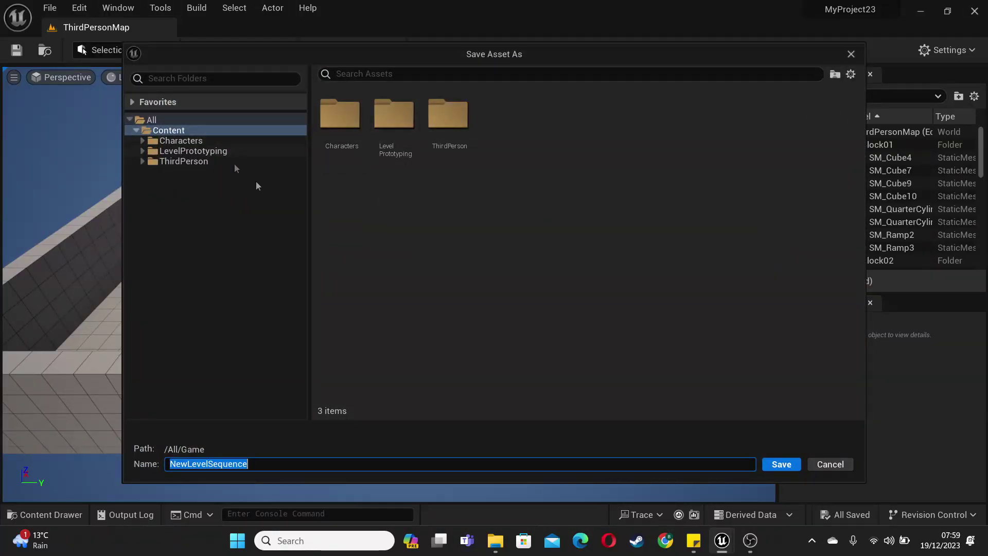
pyautogui.rightClick(507, 169)
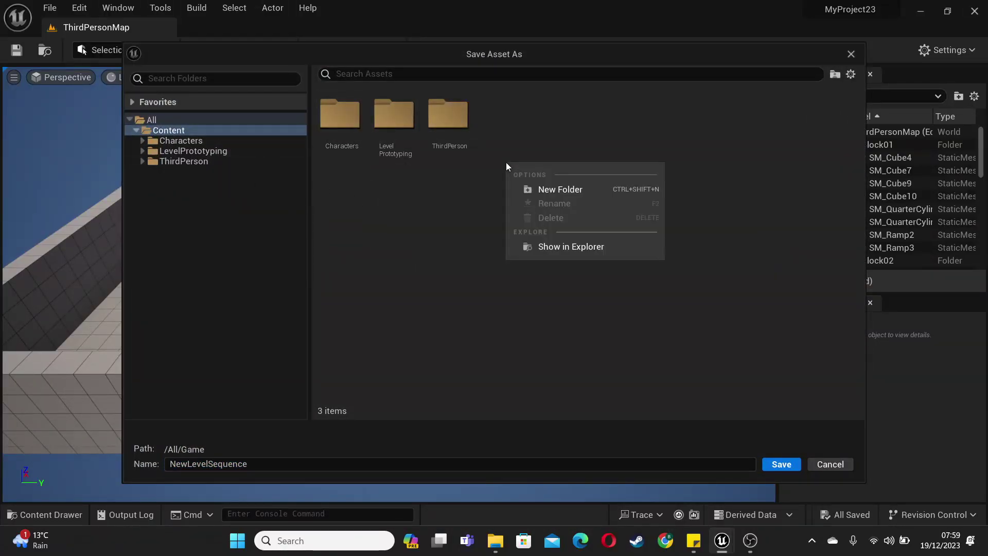
pyautogui.click(564, 189)
pyautogui.write('Cinematics')
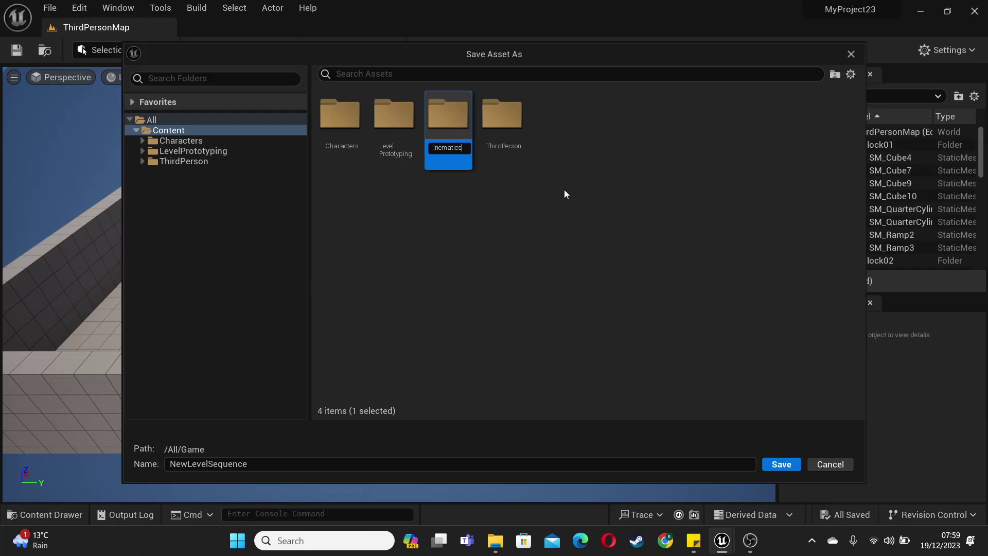
pyautogui.press('Return')
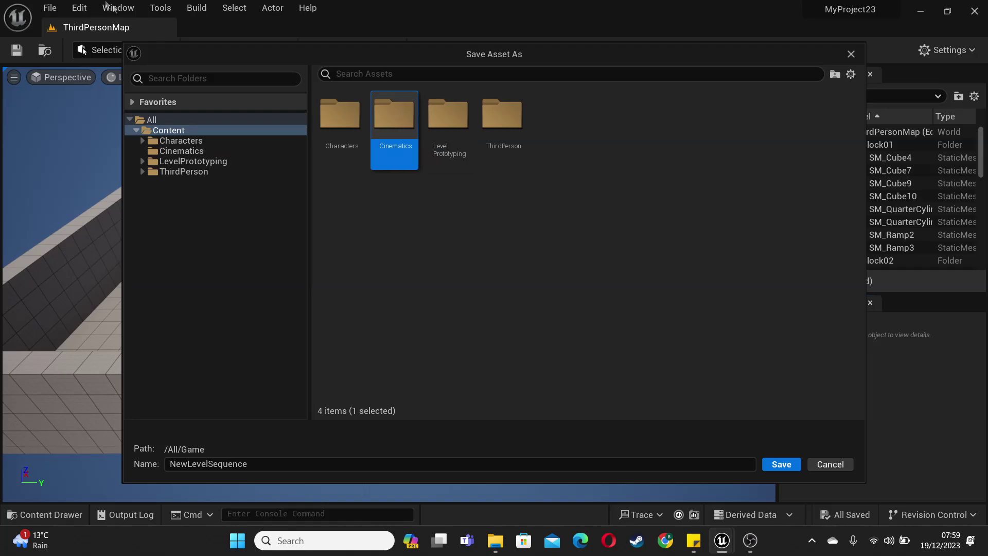
pyautogui.doubleClick(409, 121)
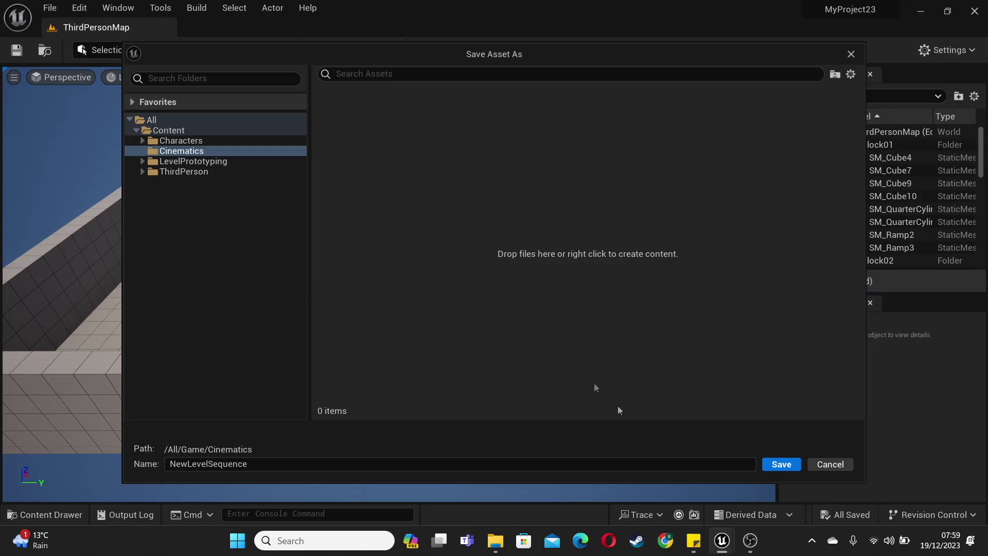
# Save NewLevelSequence, make the Sequencer timeline taller, and switch the 30 fps time display to Seconds.
pyautogui.click(797, 463)
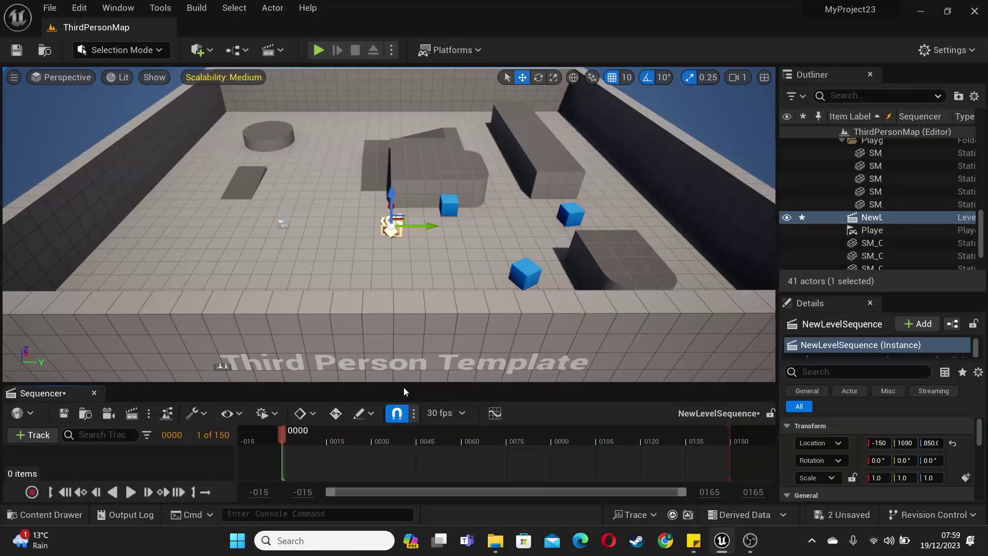
pyautogui.moveTo(404, 387); pyautogui.dragTo(399, 291)
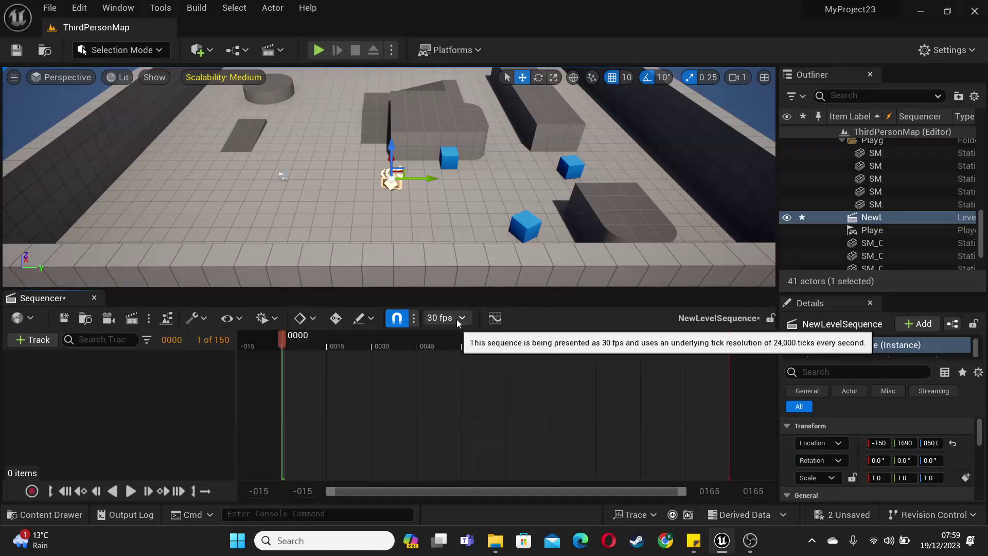
pyautogui.click(442, 317)
pyautogui.moveTo(551, 463)
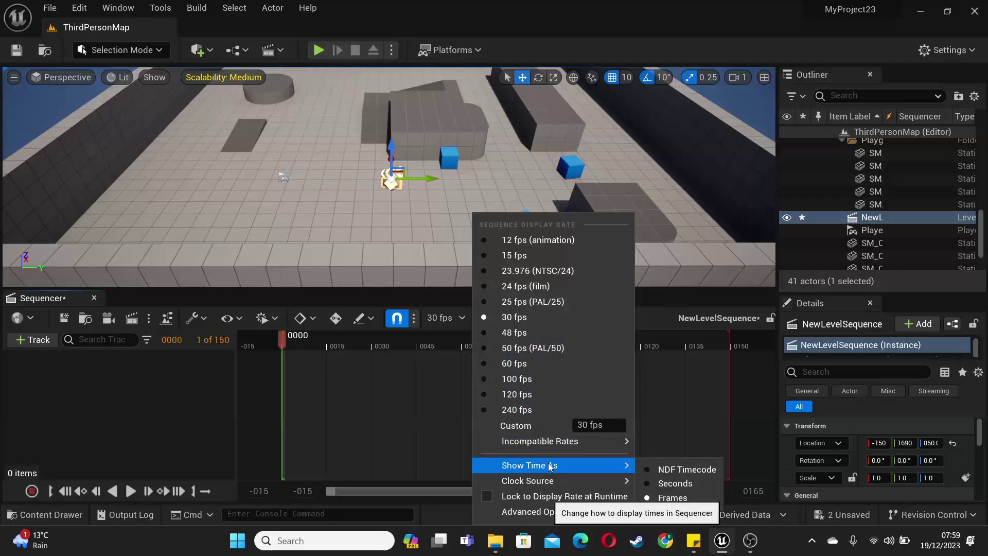
pyautogui.click(664, 487)
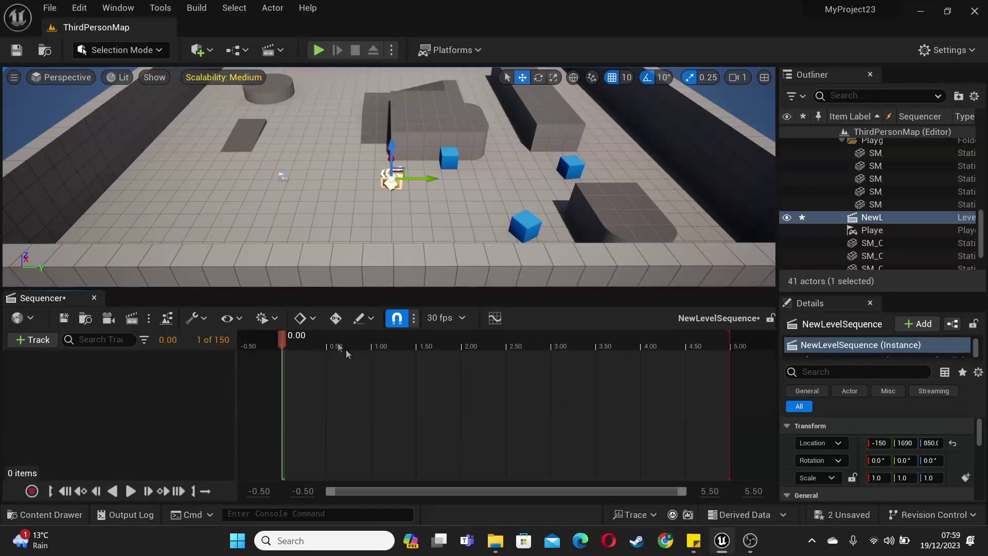
# Fly the viewport toward the wall and ramp and create a Camera Actor at that view.
pyautogui.moveTo(389, 154); pyautogui.dragTo(390, 136, button='right')
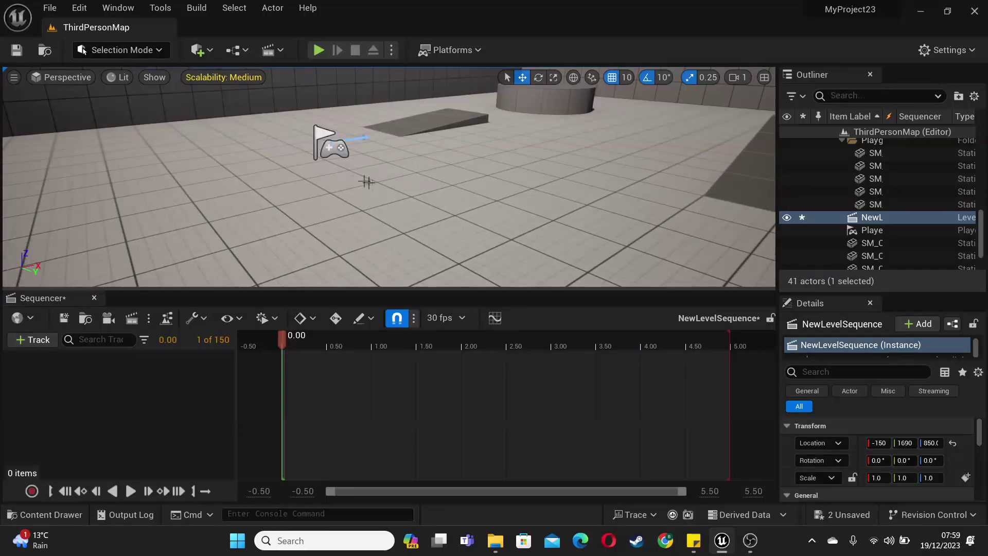
pyautogui.moveTo(366, 181); pyautogui.dragTo(367, 182, button='right')
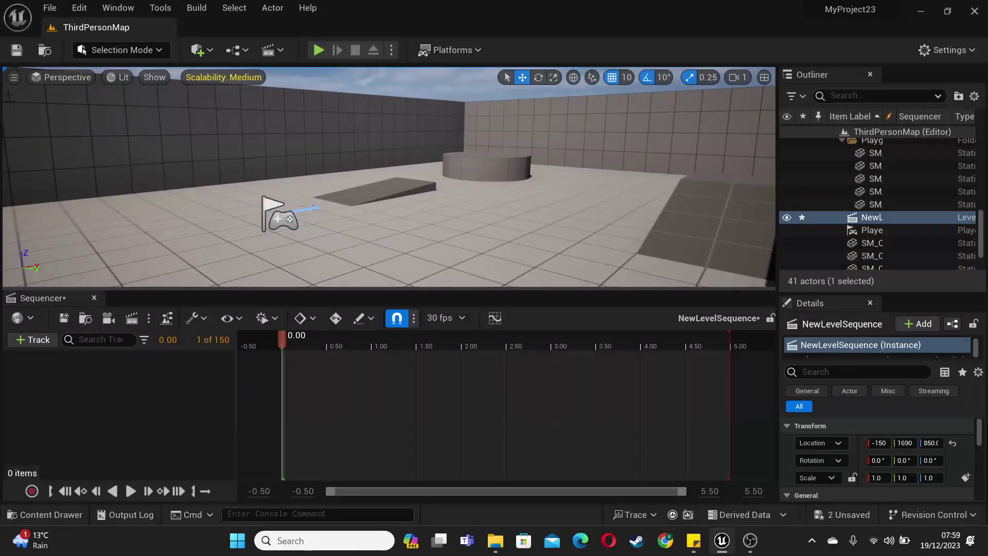
pyautogui.click(13, 78)
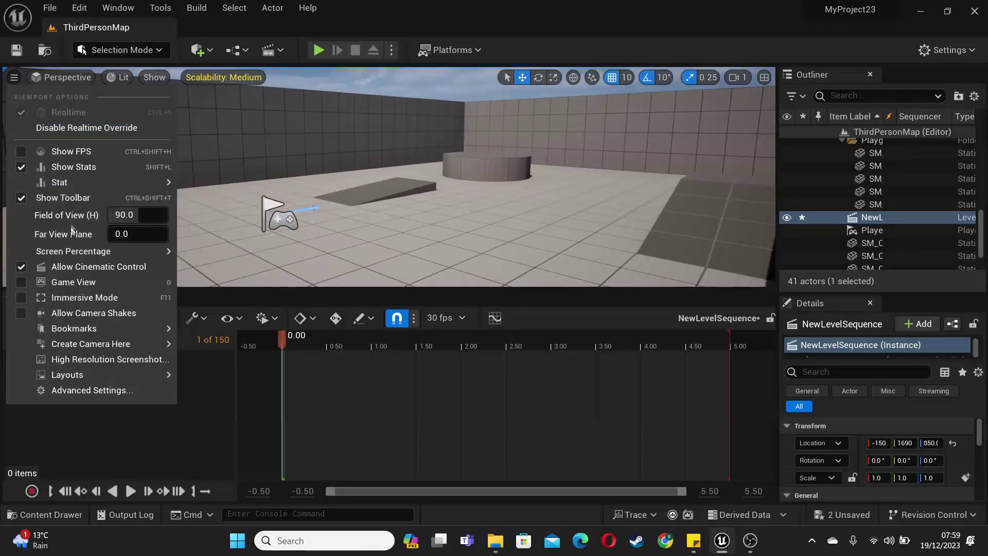
pyautogui.moveTo(88, 335)
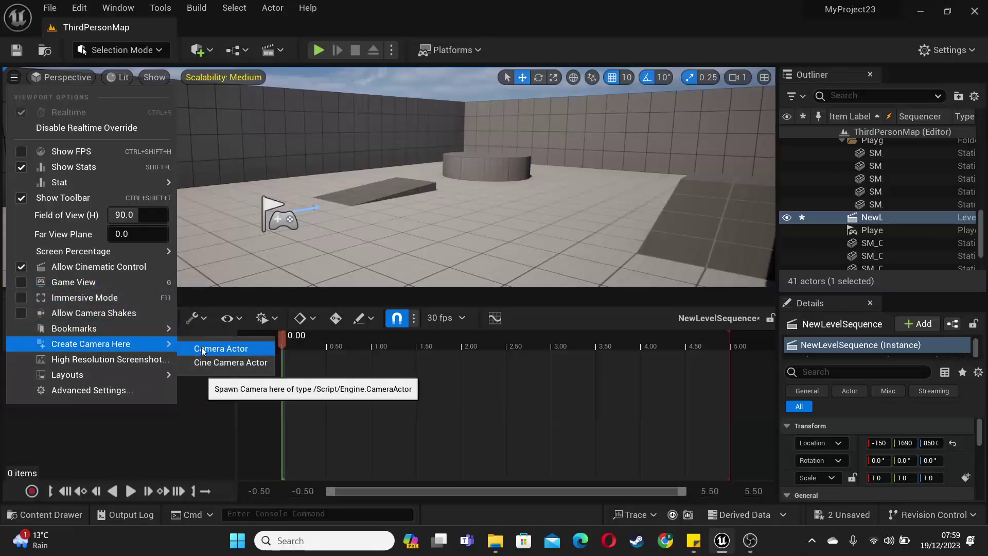
pyautogui.click(202, 347)
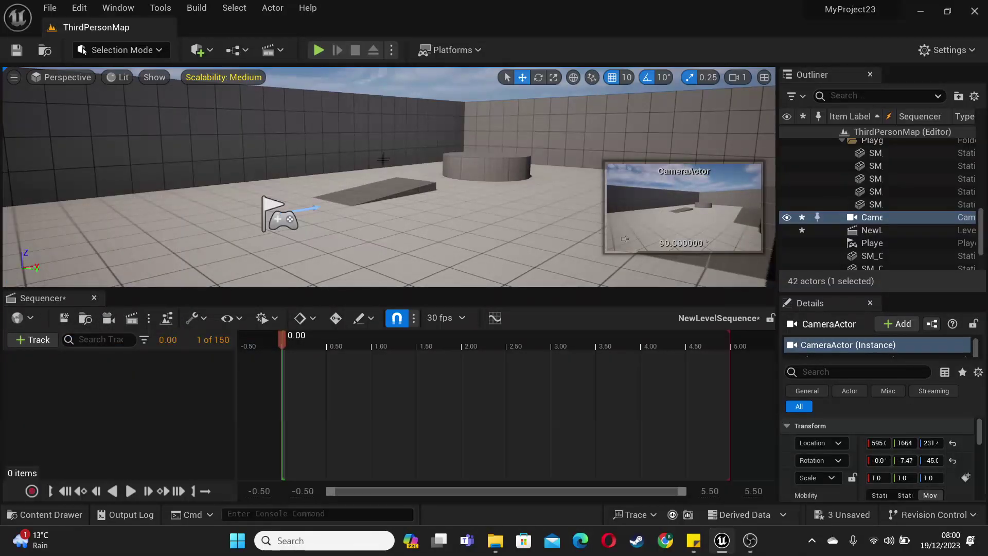
pyautogui.moveTo(382, 159); pyautogui.dragTo(409, 165, button='right')
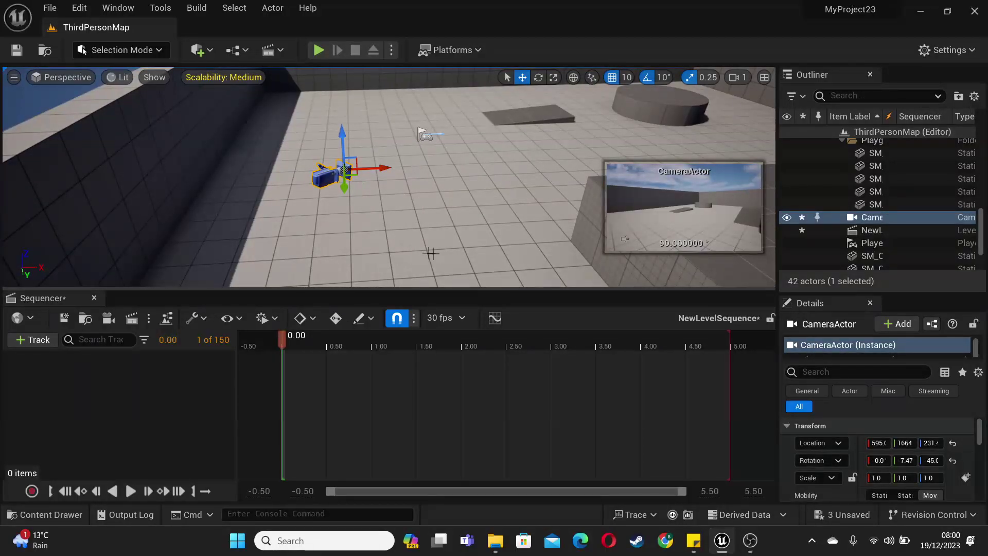
# Add the CameraActor to the sequence through Actor To Sequencer, then stop piloting it.
pyautogui.click(32, 341)
pyautogui.moveTo(104, 124)
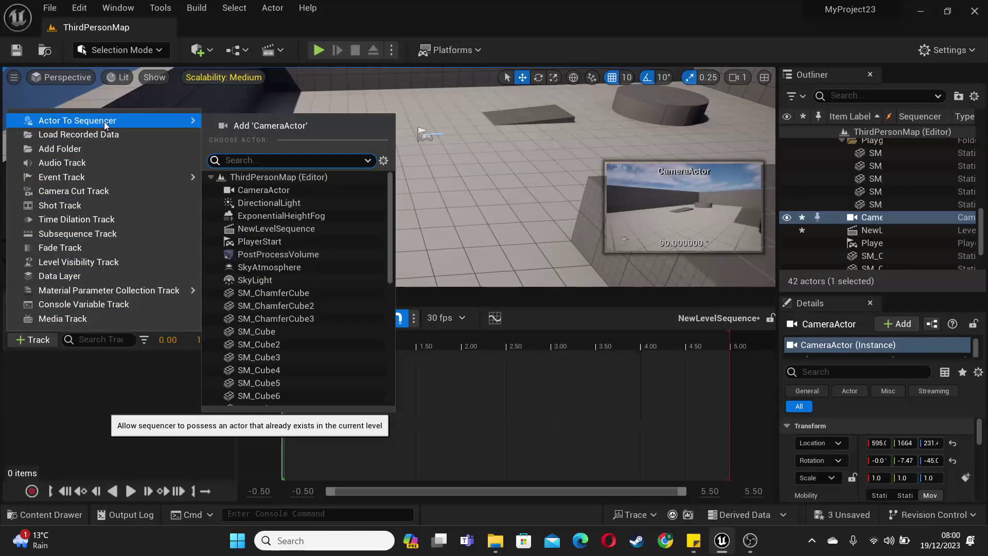
pyautogui.click(234, 126)
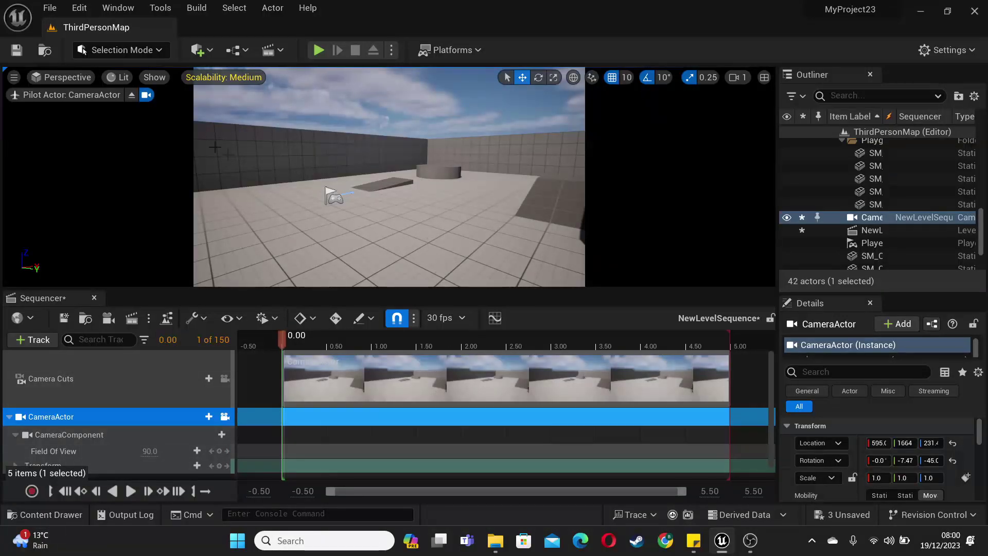
pyautogui.click(131, 96)
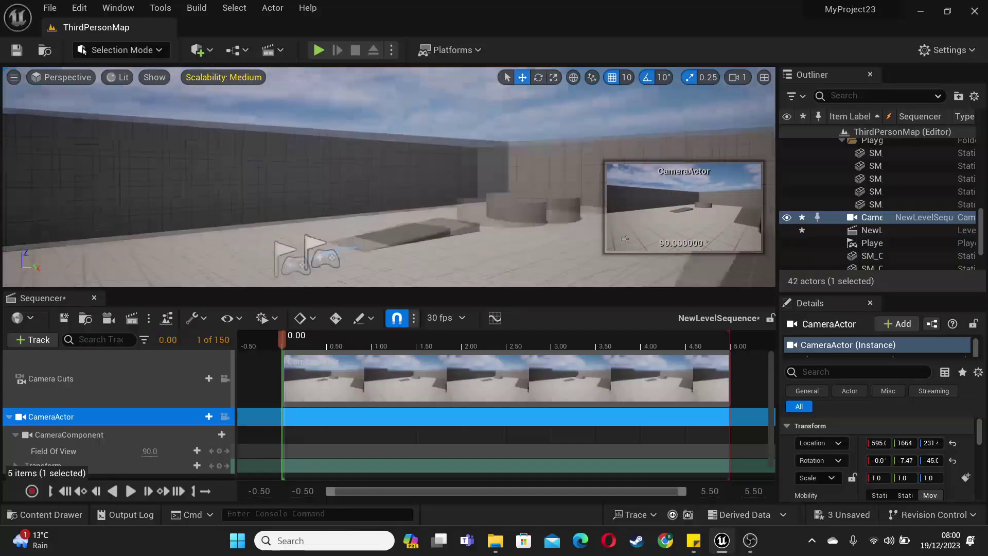
pyautogui.press('Right')
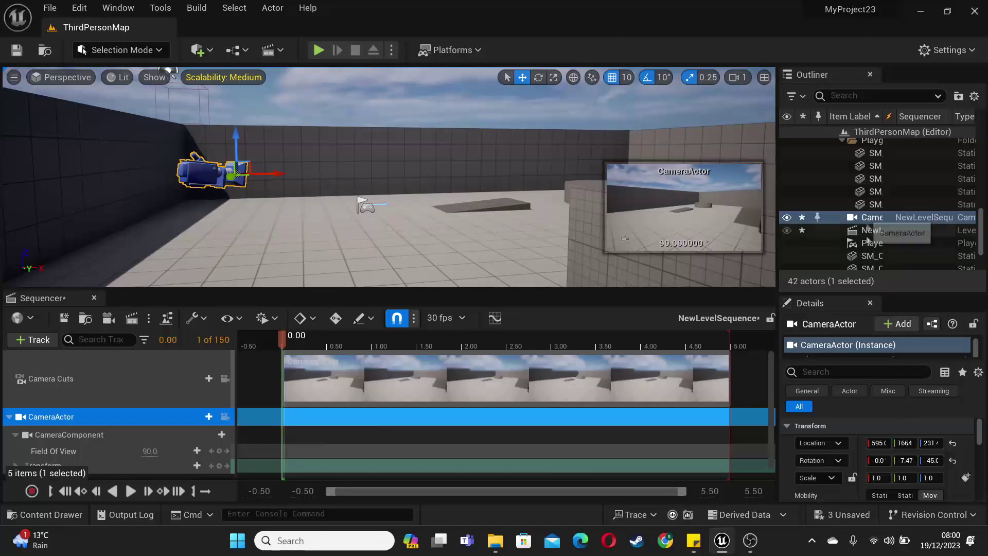
# Turn off the camera's Constrain Aspect Ratio and move the playhead to 1.00 s (frame 31).
pyautogui.scroll(-5, 881, 421)
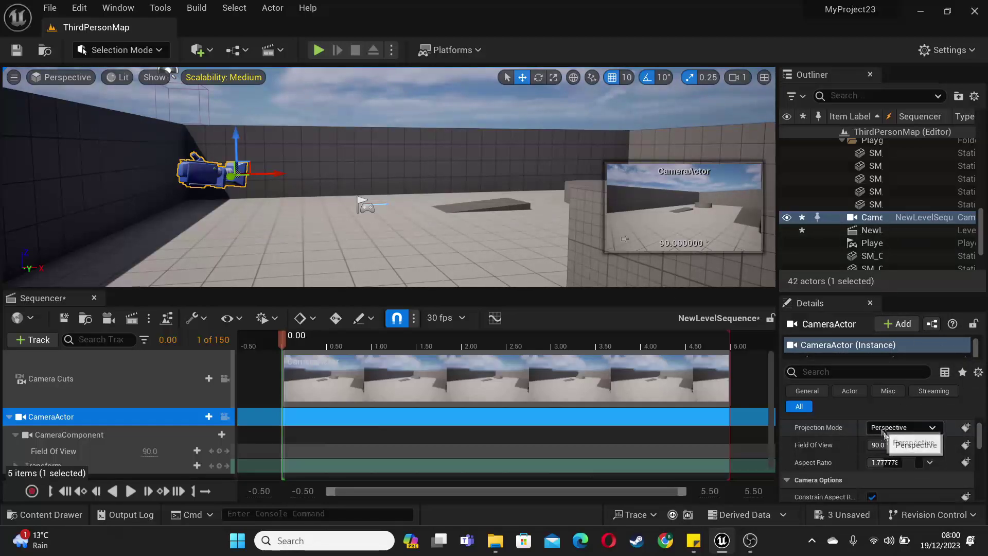
pyautogui.click(871, 498)
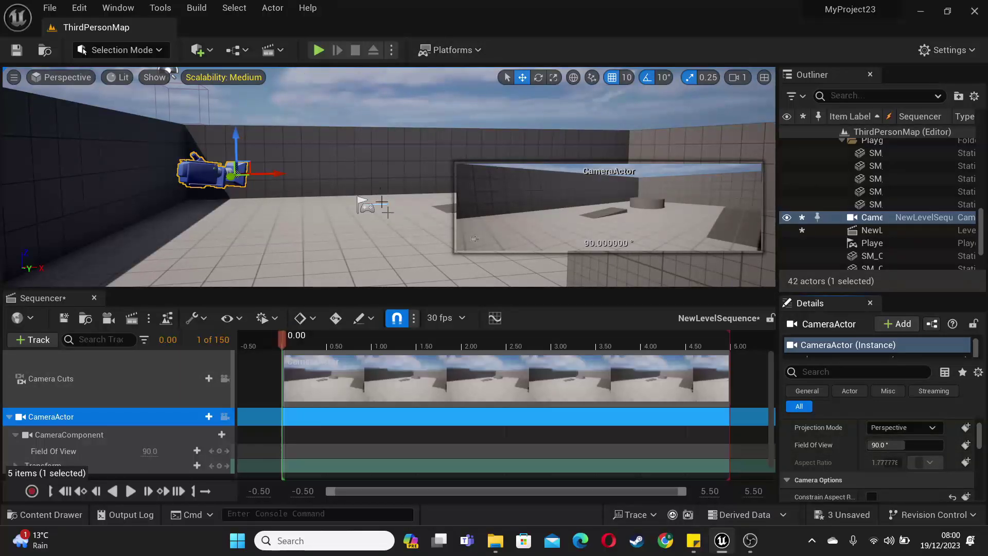
pyautogui.moveTo(381, 206); pyautogui.dragTo(308, 138, button='right')
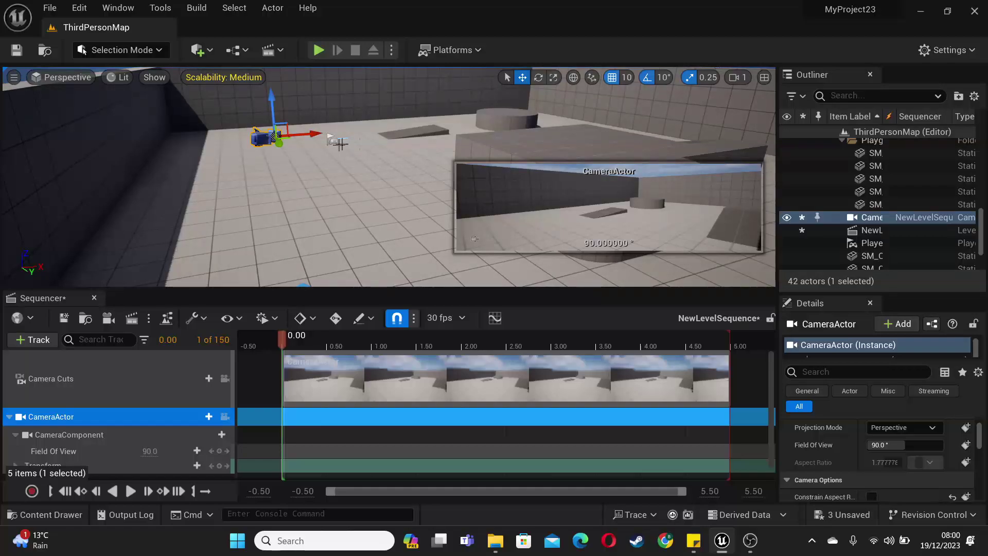
pyautogui.moveTo(285, 343); pyautogui.dragTo(373, 356)
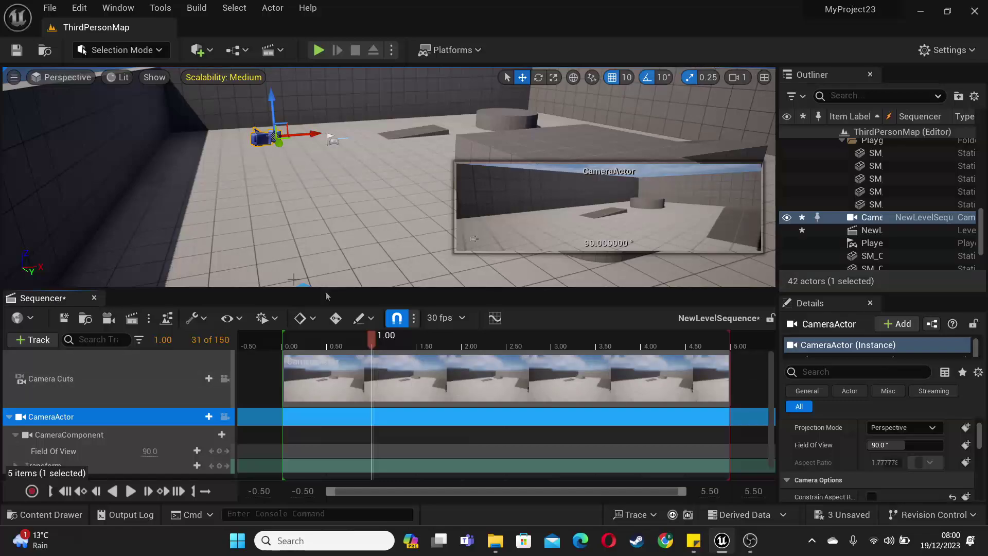
pyautogui.scroll(-1, 191, 429)
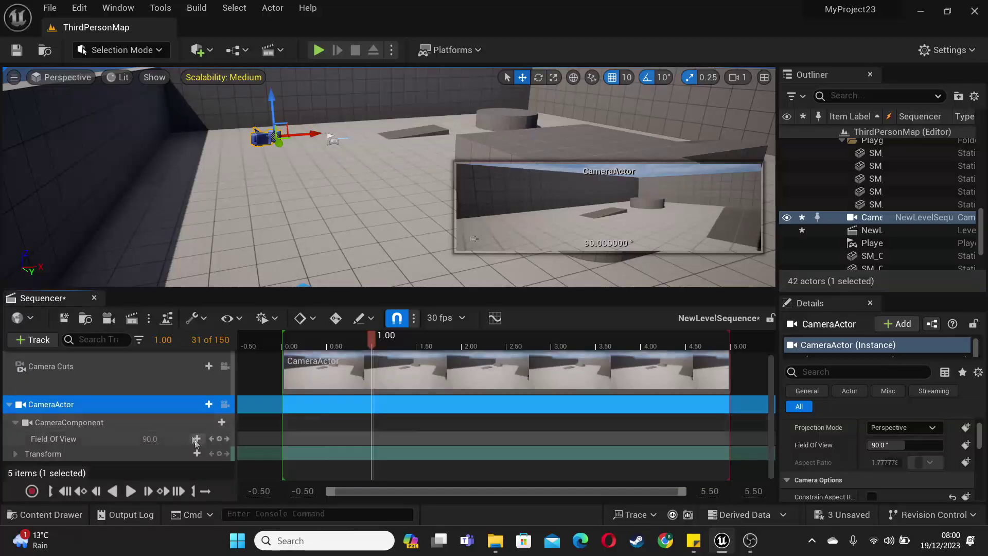
# Key the camera Transform at 1.00, then move and rotate it and key again at 4.03.
pyautogui.click(219, 454)
pyautogui.press('e')
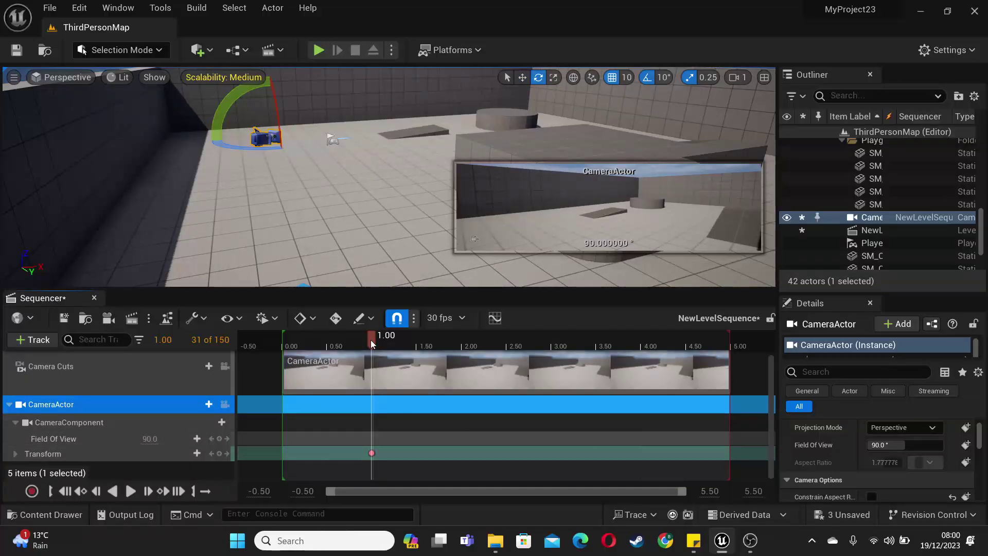
pyautogui.moveTo(376, 347); pyautogui.dragTo(643, 346)
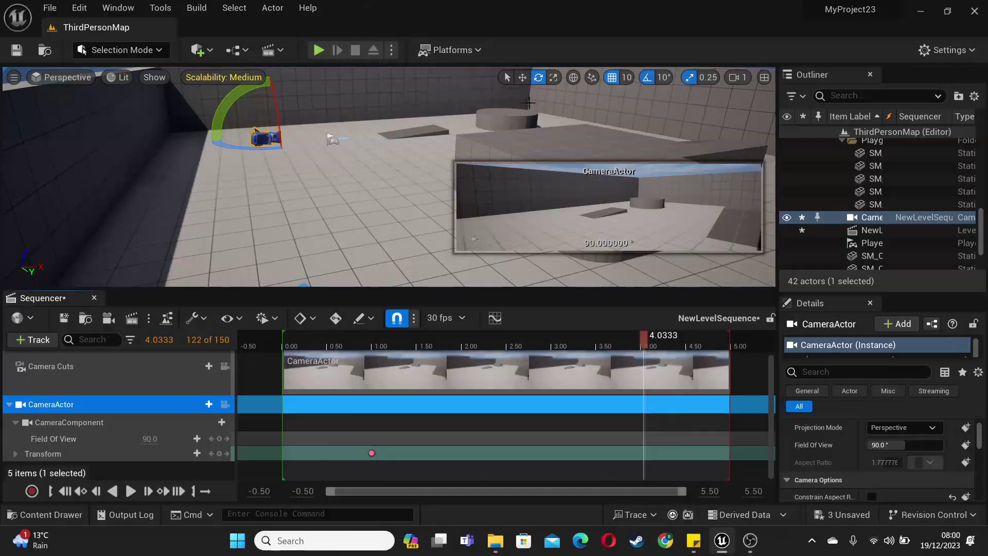
pyautogui.click(522, 77)
pyautogui.moveTo(279, 143); pyautogui.dragTo(344, 261)
pyautogui.click(538, 78)
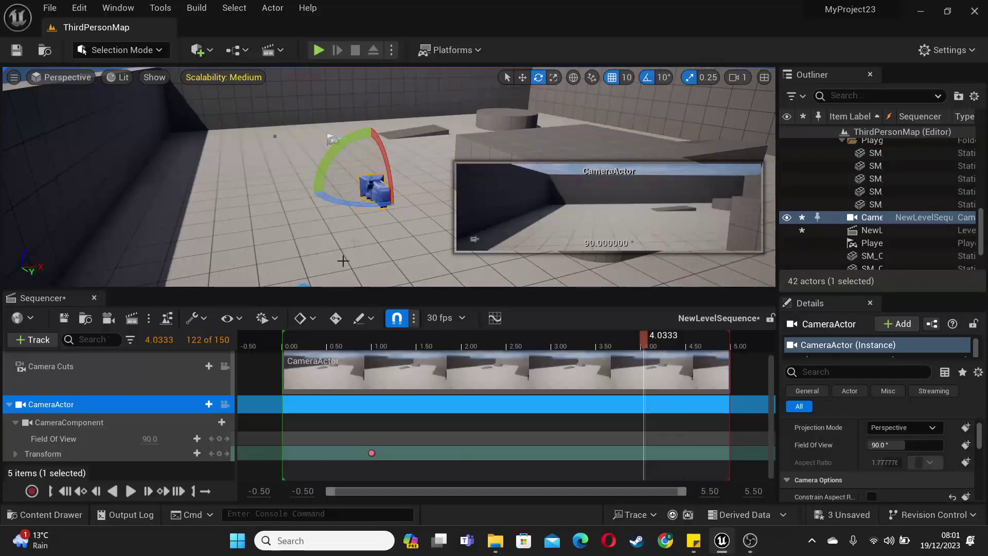
pyautogui.click(221, 455)
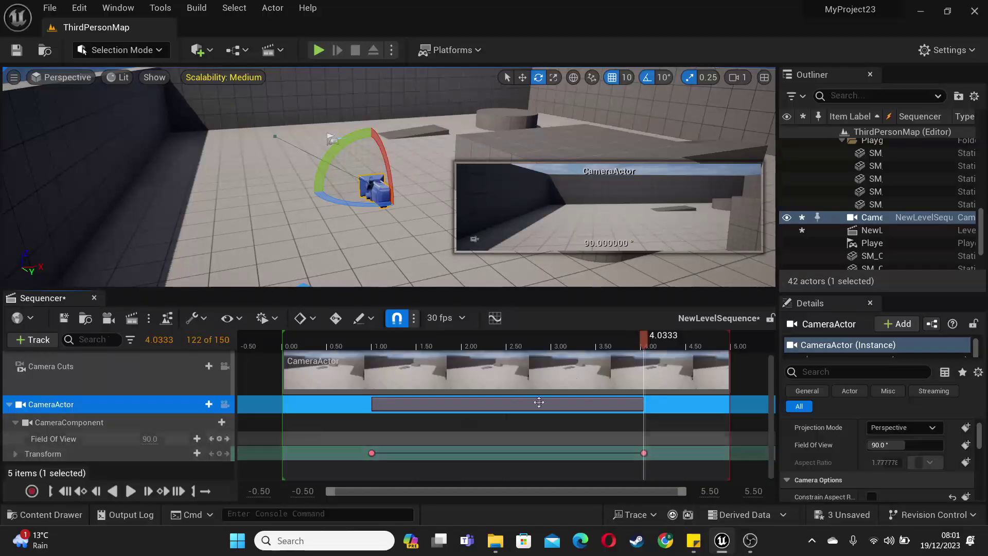
# Return the playhead to 1.00 and enable Can Blend on the Camera Cuts track.
pyautogui.moveTo(643, 338); pyautogui.dragTo(373, 349)
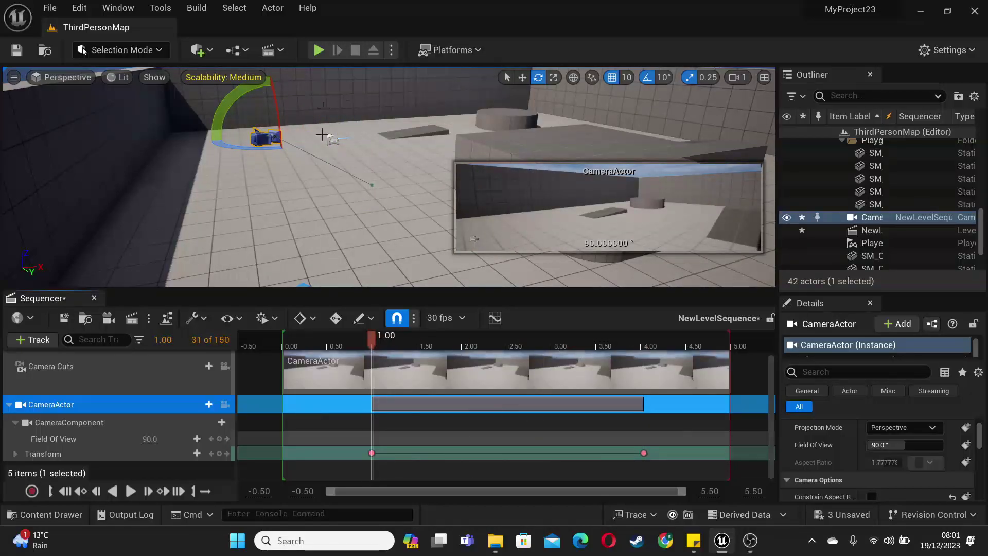
pyautogui.click(93, 371)
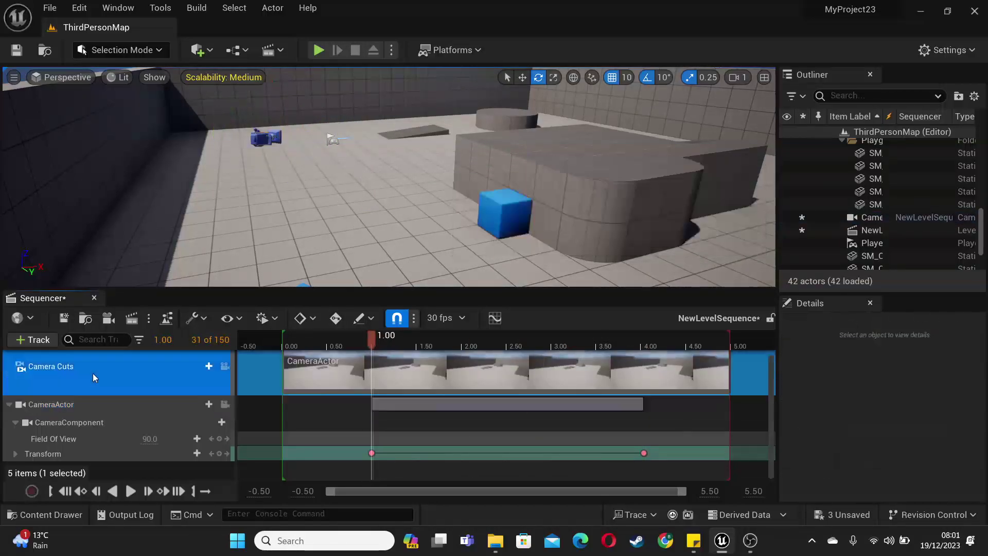
pyautogui.rightClick(94, 370)
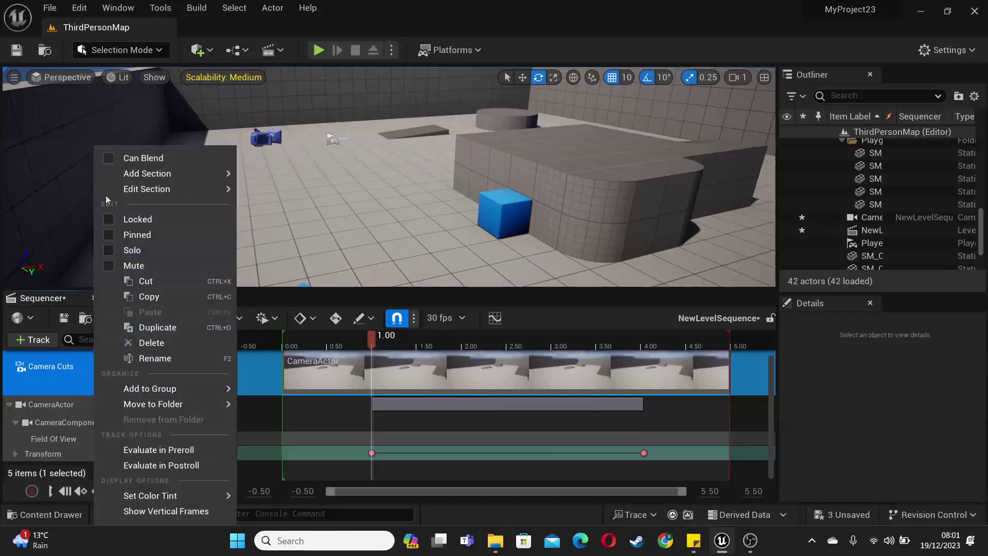
pyautogui.click(109, 160)
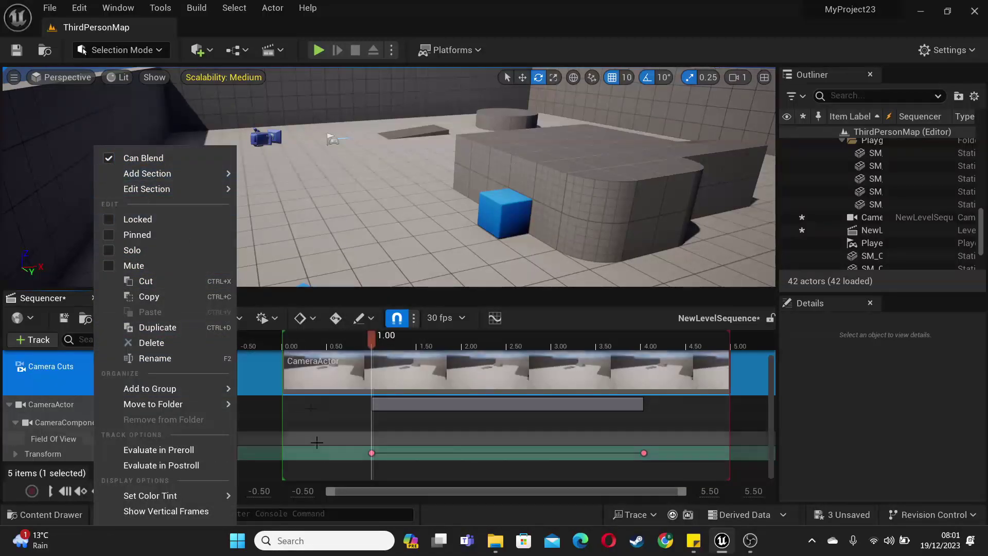
# Give the camera cut a 30-frame Cubic InOut ease in and a 23-frame ease out.
pyautogui.click(771, 385)
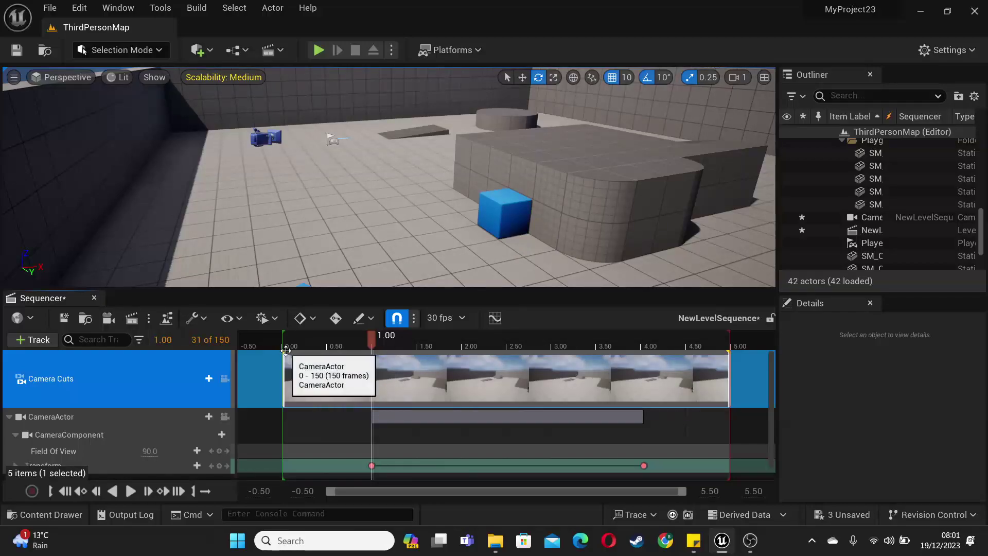
pyautogui.moveTo(284, 351); pyautogui.dragTo(351, 374)
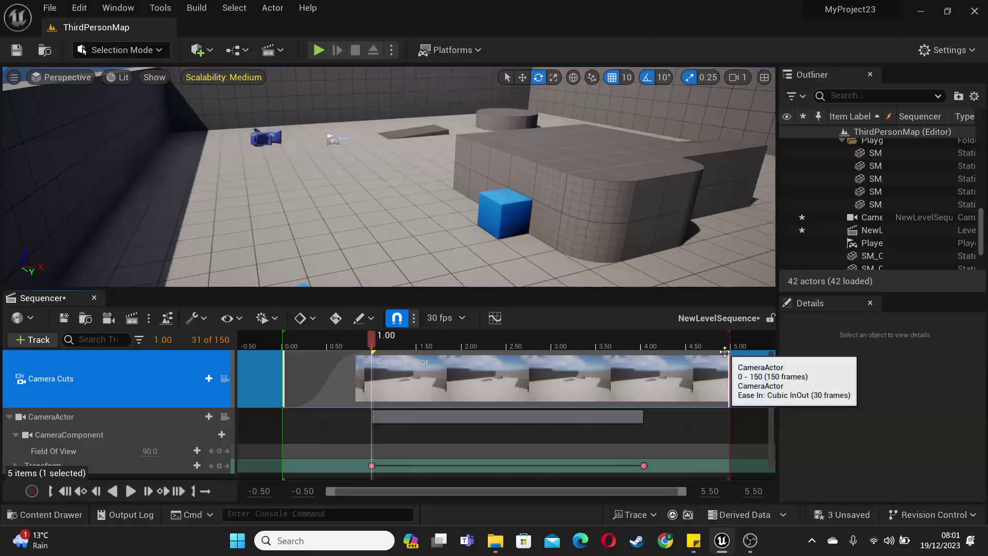
pyautogui.moveTo(729, 351); pyautogui.dragTo(616, 356)
pyautogui.moveTo(504, 209); pyautogui.dragTo(503, 210, button='right')
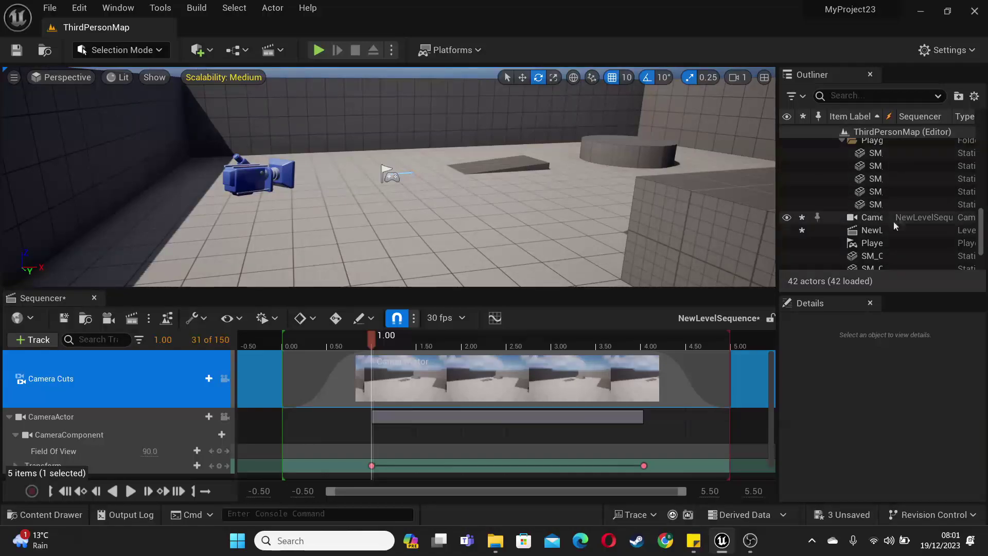
# Select NewLevelSequence in the Outliner, close Sequencer, and browse to Cinematics in the Content Drawer.
pyautogui.click(870, 230)
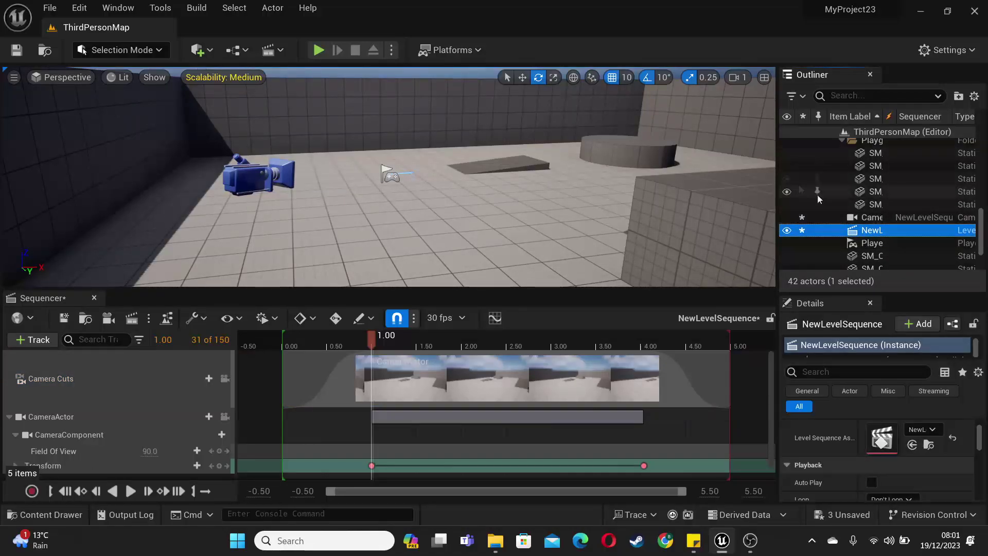
pyautogui.moveTo(777, 183); pyautogui.dragTo(758, 183)
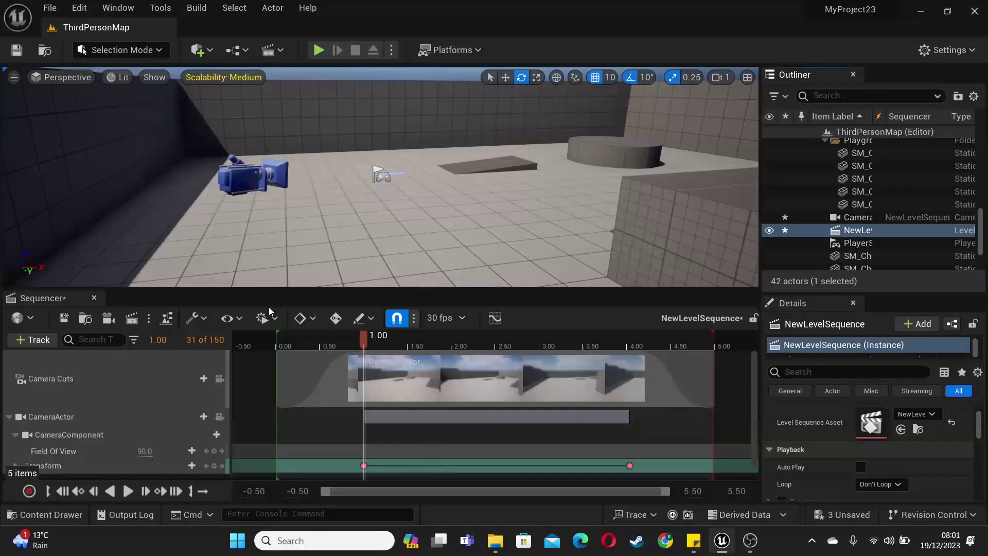
pyautogui.click(94, 298)
pyautogui.click(54, 514)
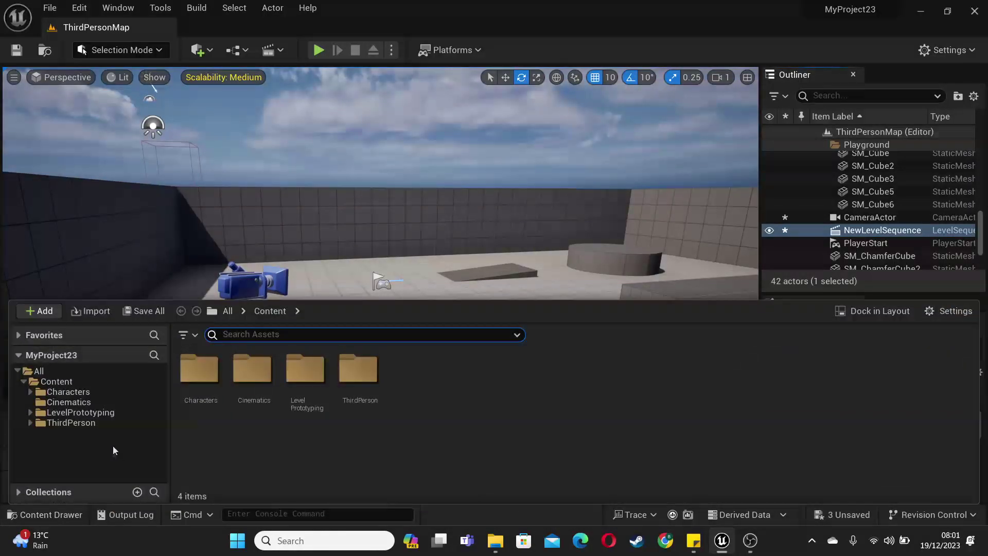
pyautogui.click(88, 402)
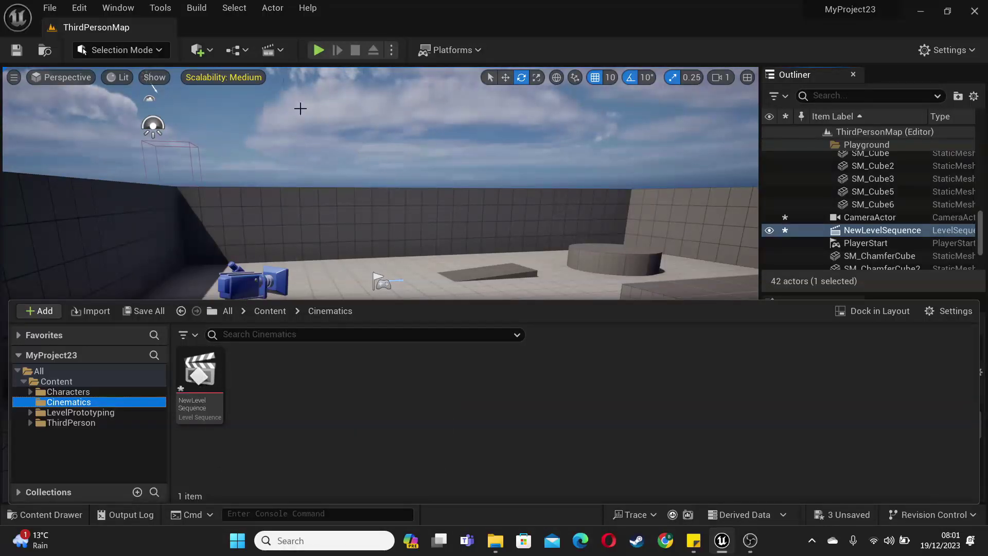
# Open the Level Blueprint and add an Event BeginPlay node.
pyautogui.click(236, 50)
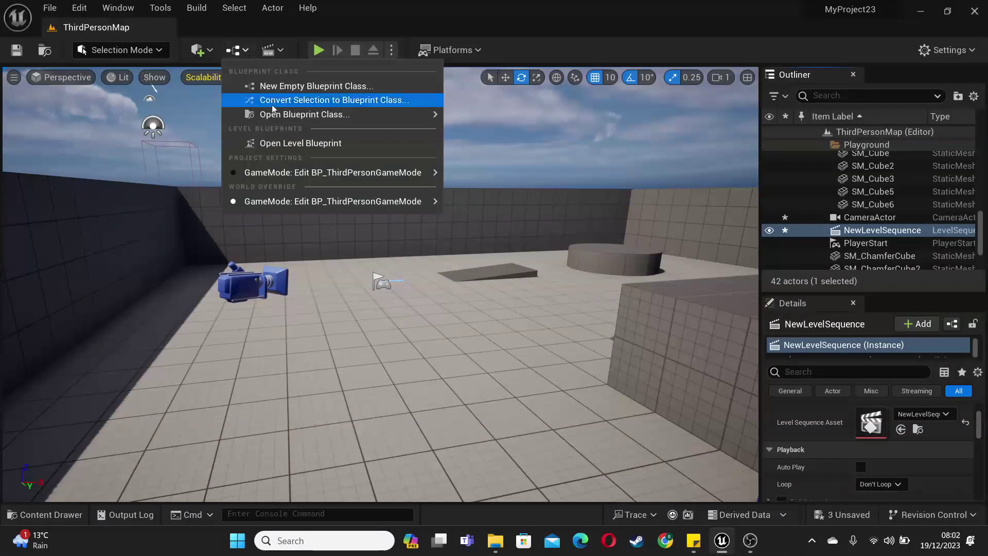
pyautogui.click(291, 144)
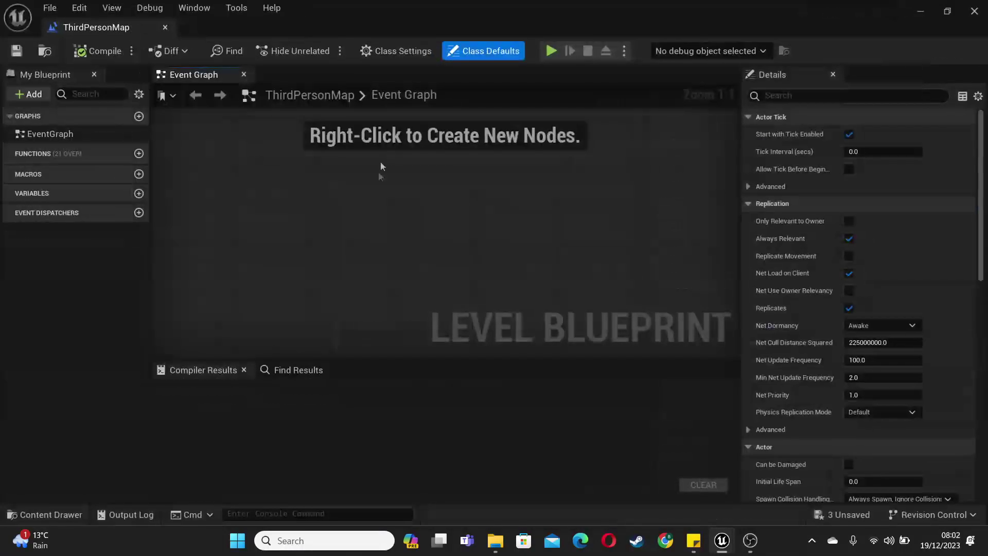
pyautogui.rightClick(350, 200)
pyautogui.write('event begin')
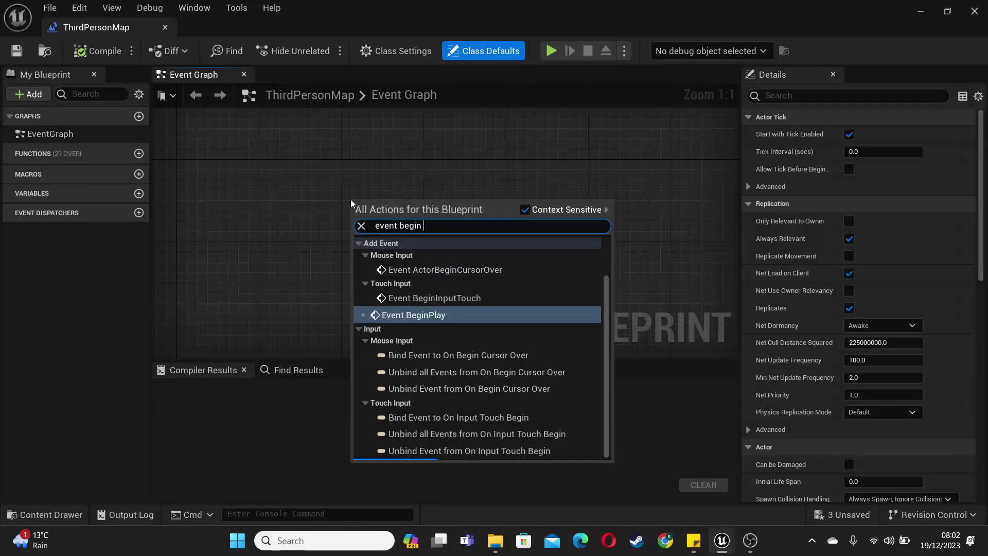
pyautogui.press('Return')
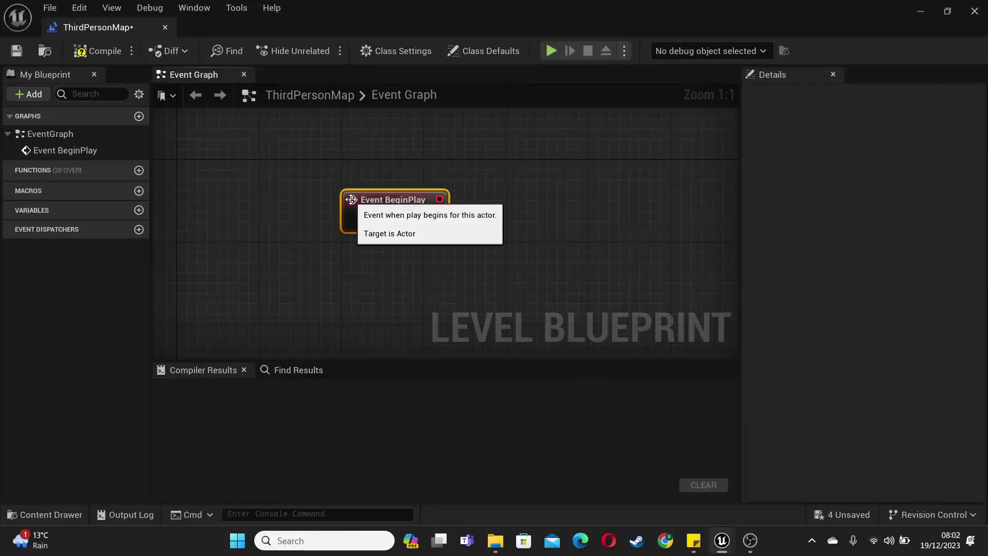
# Select the NewLevelSequence actor in the level and reopen the Level Blueprint.
pyautogui.click(922, 12)
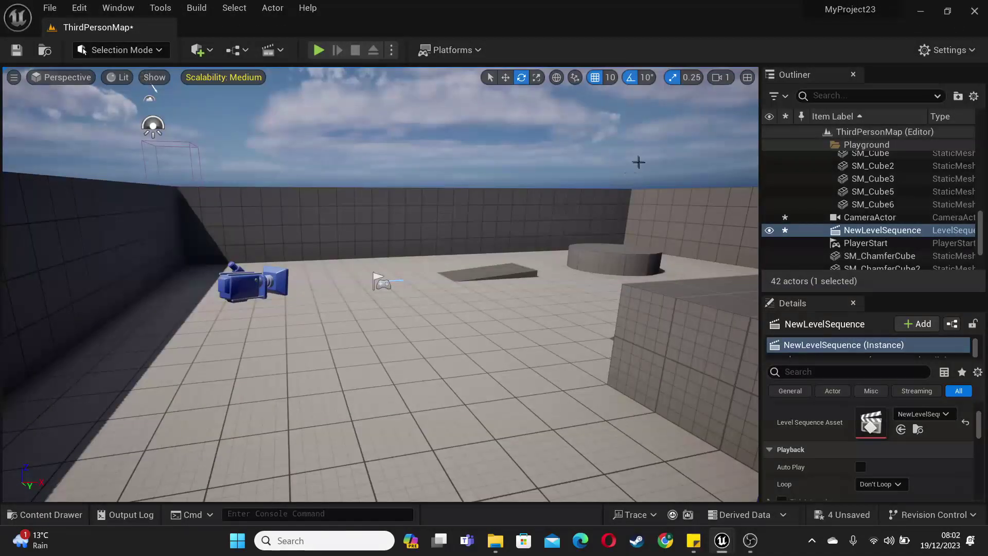
pyautogui.click(860, 228)
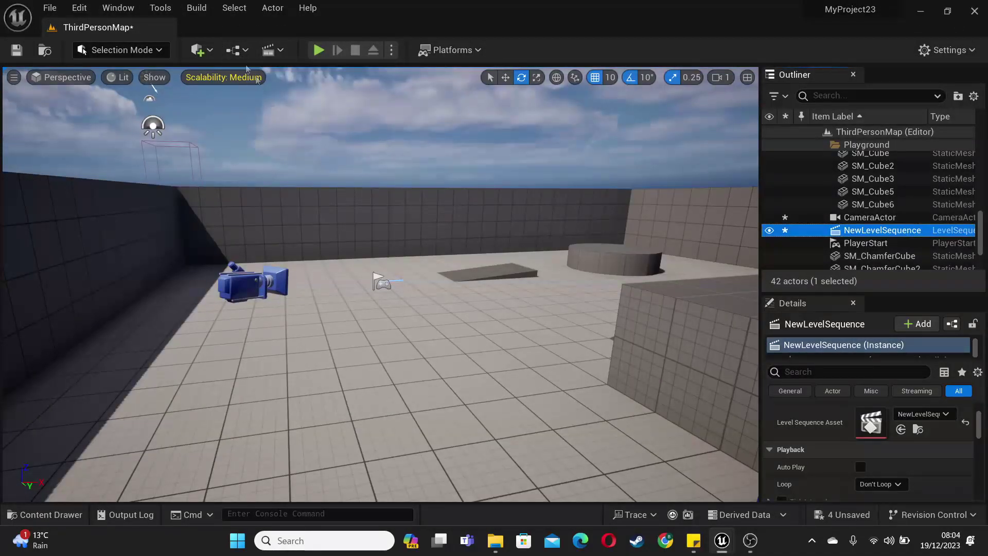
pyautogui.click(233, 51)
pyautogui.click(287, 143)
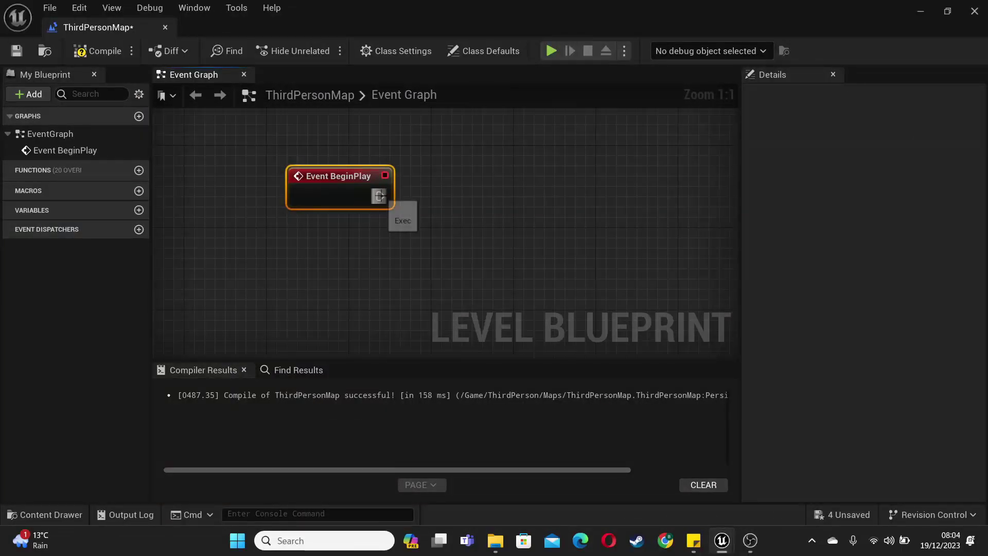
# Connect a Delay node to Event BeginPlay with its Duration set to 3.
pyautogui.moveTo(378, 196); pyautogui.dragTo(446, 200)
pyautogui.write('dela')
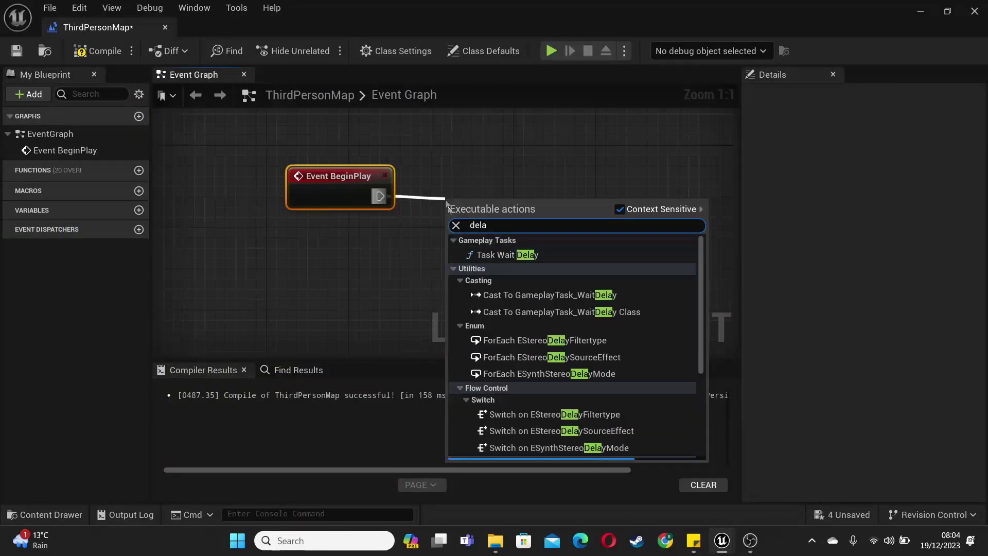
pyautogui.write('y')
pyautogui.click(502, 363)
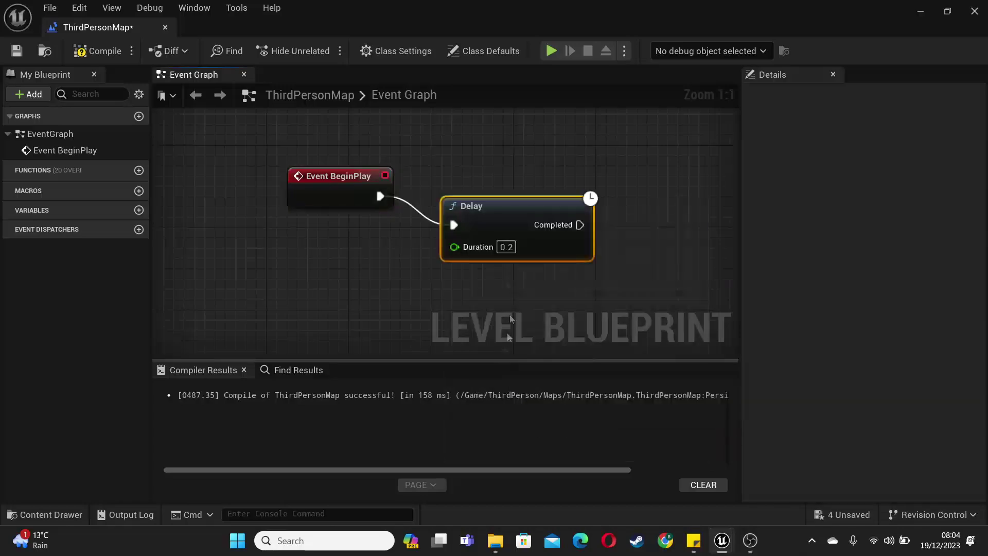
pyautogui.click(507, 247)
pyautogui.write('3')
pyautogui.press('Return')
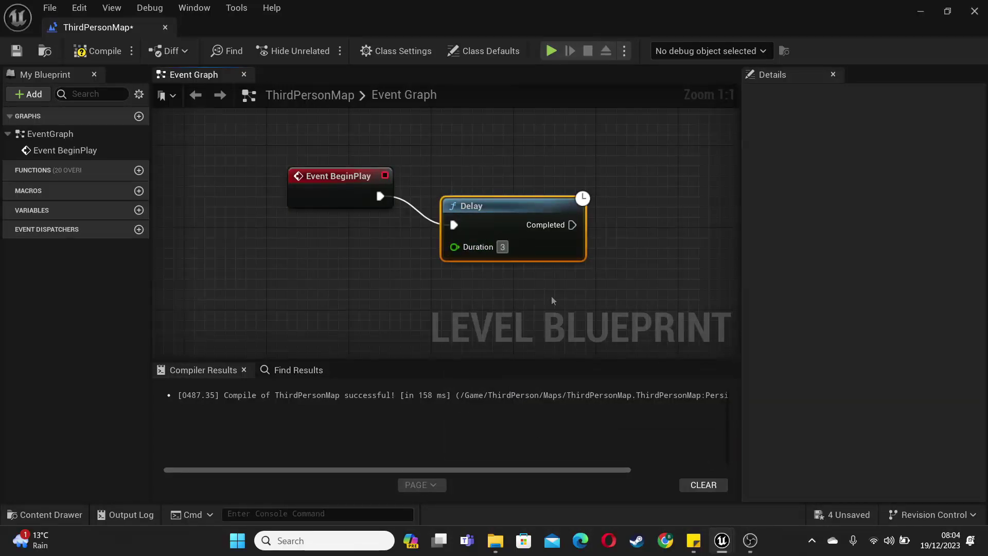
pyautogui.moveTo(552, 300); pyautogui.dragTo(448, 241, button='right')
# Add a NewLevelSequence reference and a Play node for its sequence player.
pyautogui.rightClick(446, 242)
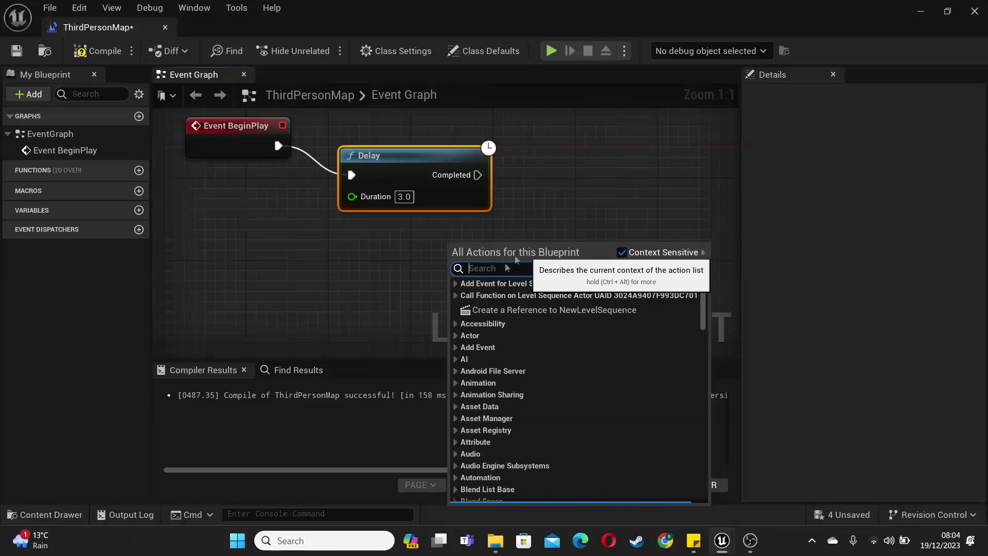
pyautogui.click(539, 309)
pyautogui.moveTo(541, 255); pyautogui.dragTo(608, 184)
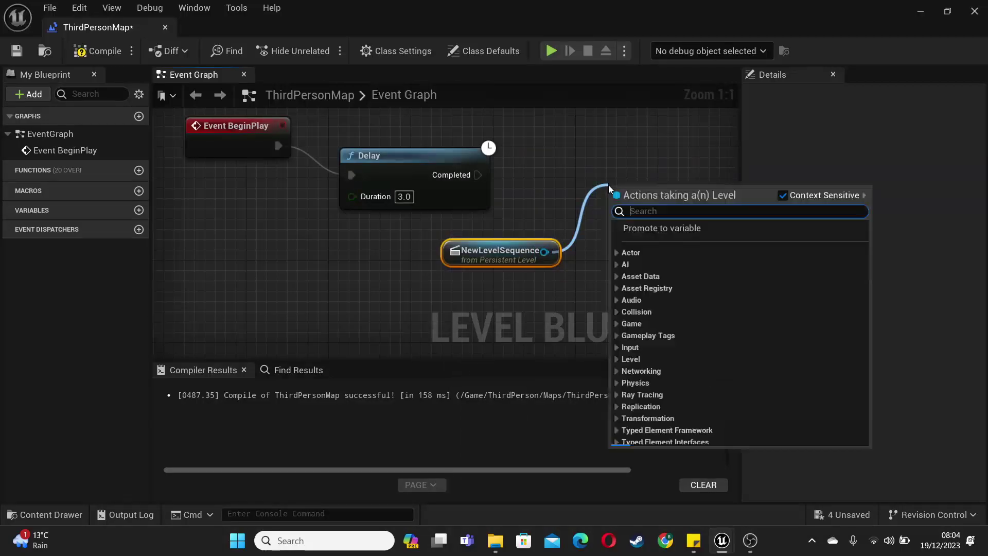
pyautogui.write('play')
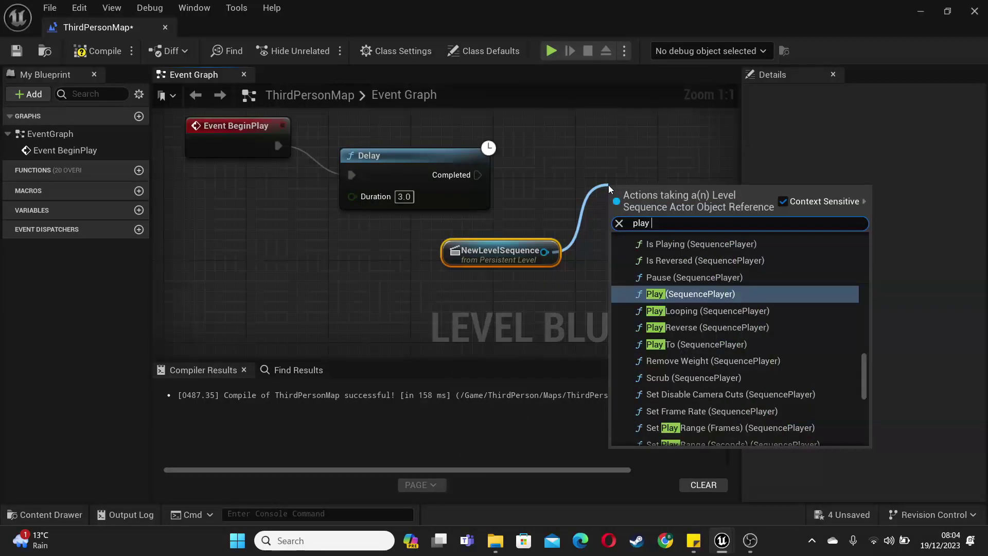
pyautogui.press('Return')
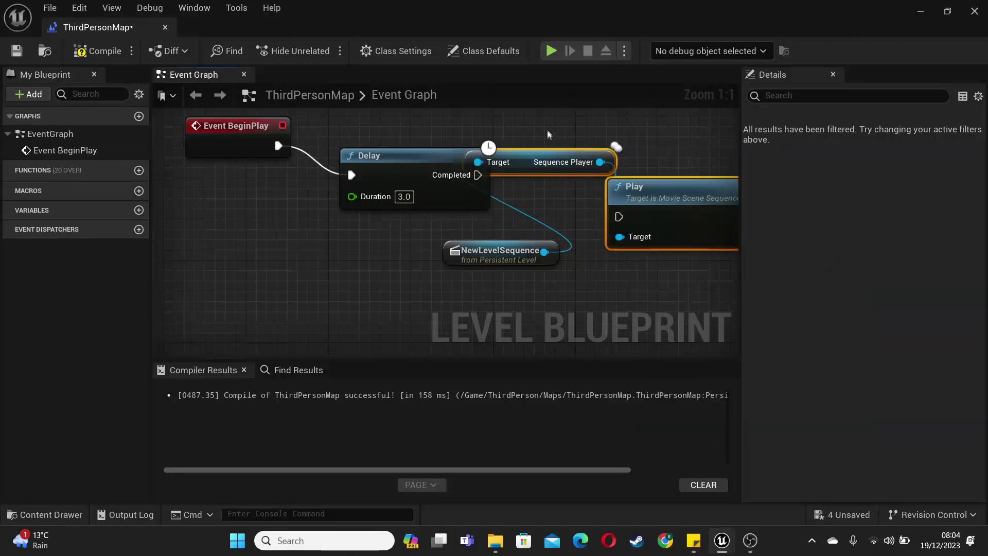
# Wire the Delay's Completed output into Play and compile the Level Blueprint.
pyautogui.moveTo(540, 162); pyautogui.dragTo(539, 231)
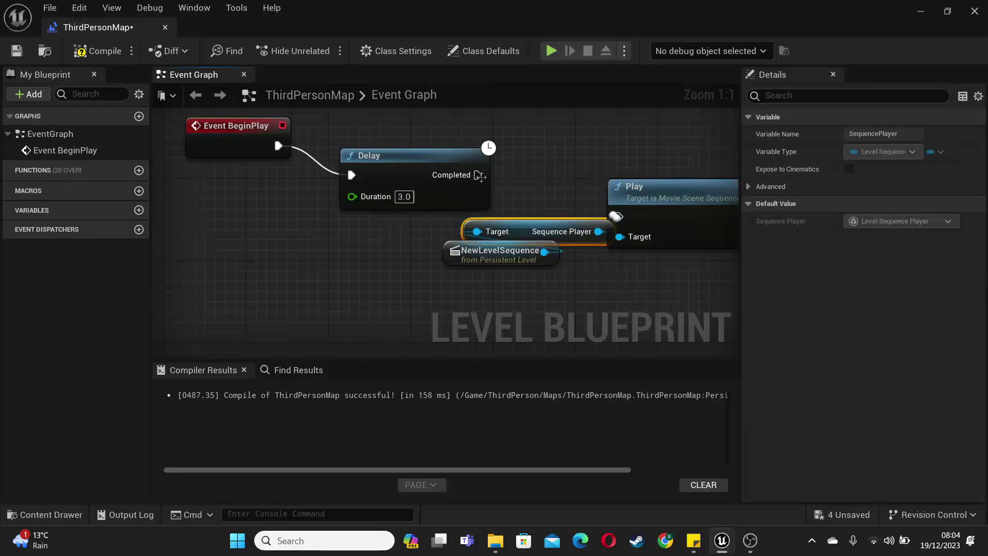
pyautogui.moveTo(479, 175); pyautogui.dragTo(650, 157)
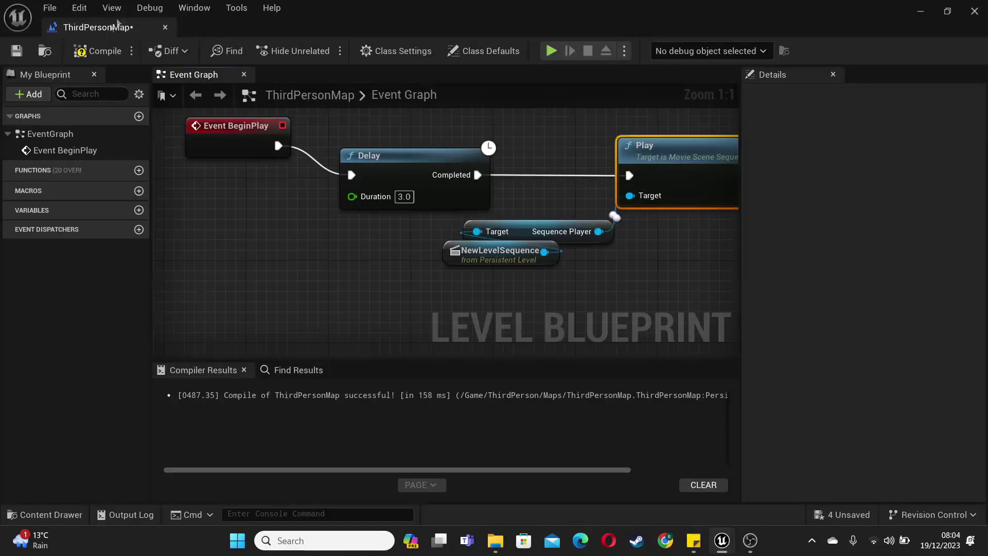
pyautogui.click(101, 51)
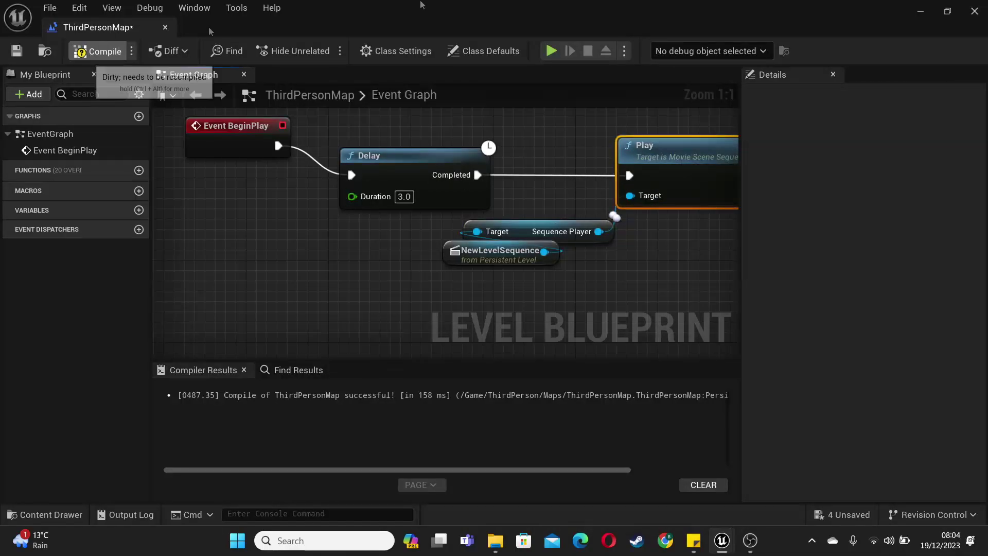
# Minimize the Level Blueprint, then test-run ThirdPersonMap, walking the character forward before stopping.
pyautogui.click(916, 12)
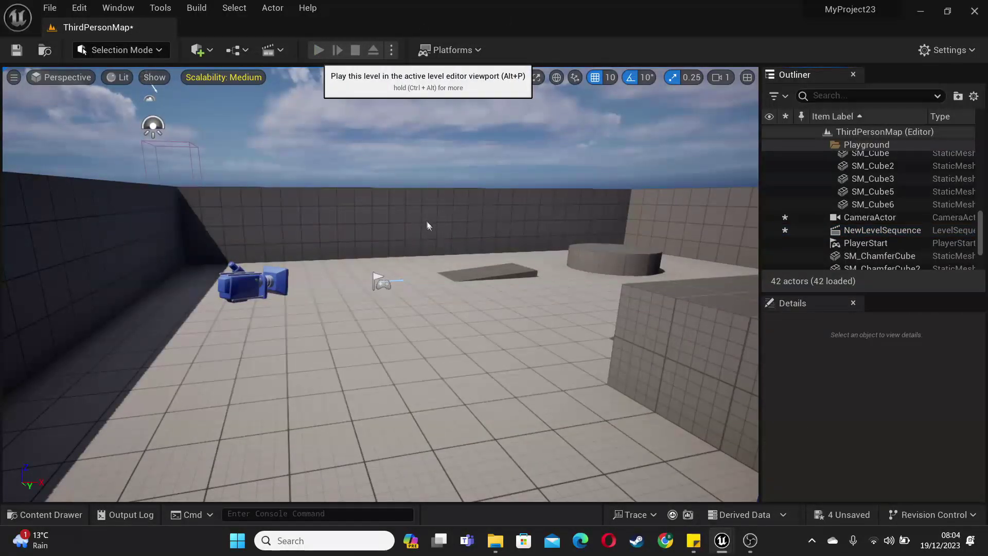
pyautogui.hotkey('alt', 'p')
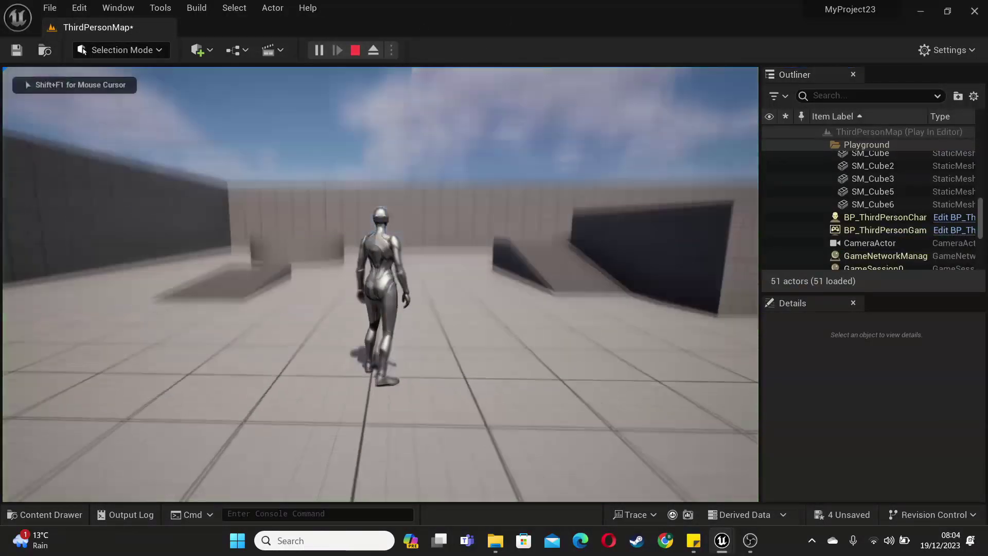
pyautogui.press('w')
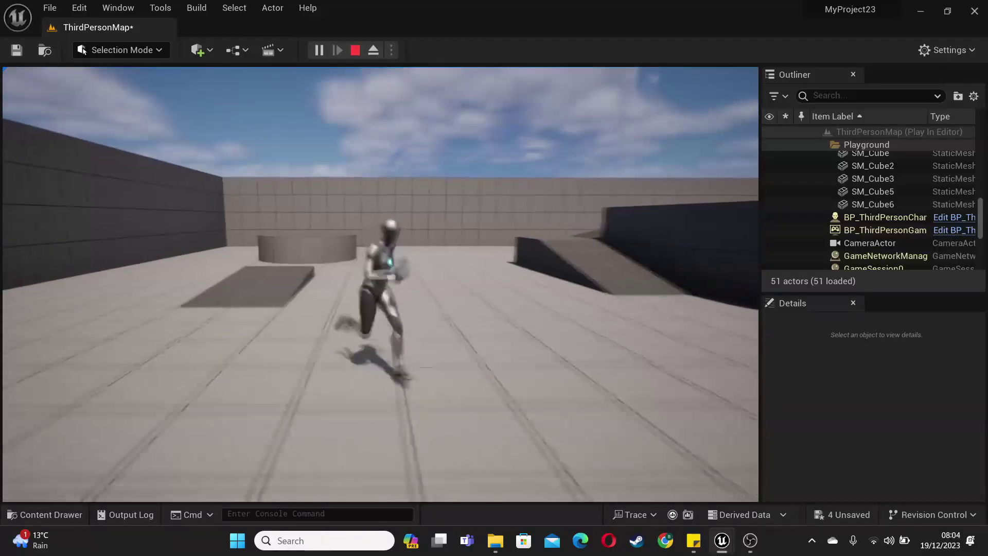
pyautogui.press('Escape')
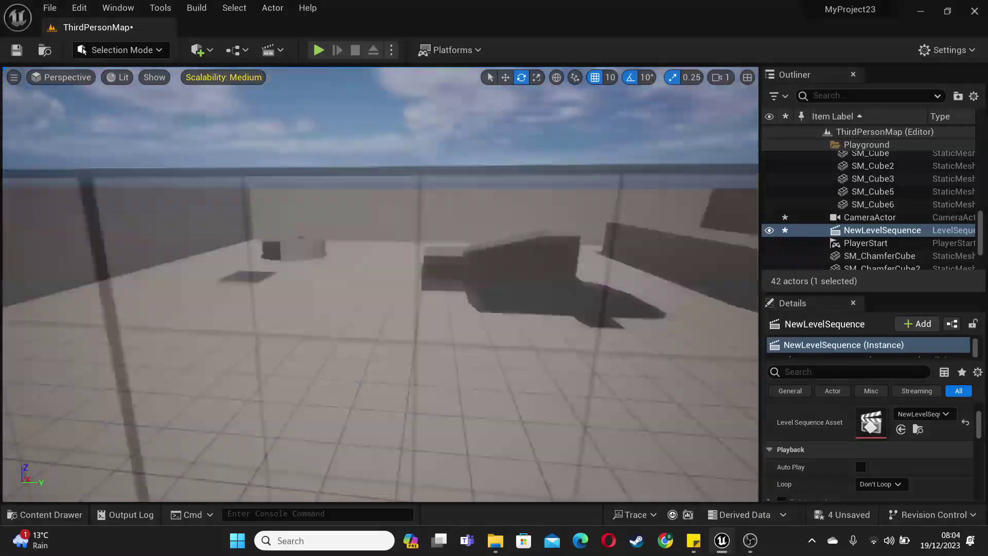
# Enable Disable Movement Input and Disable Look at Input in NewLevelSequence's Cinematic settings.
pyautogui.scroll(5, 863, 440)
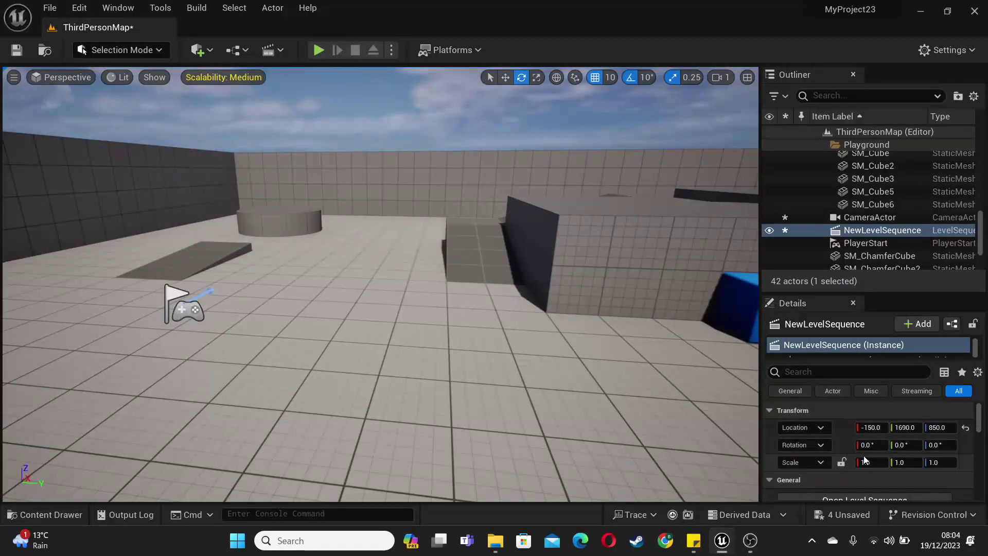
pyautogui.scroll(-1, 870, 221)
pyautogui.scroll(-6, 921, 462)
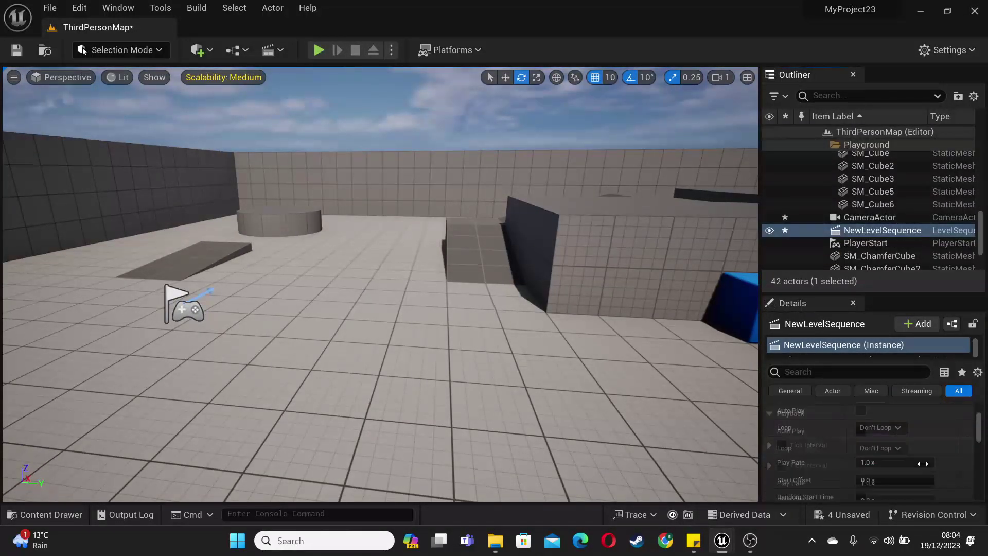
pyautogui.scroll(2, 919, 458)
pyautogui.scroll(-1, 916, 456)
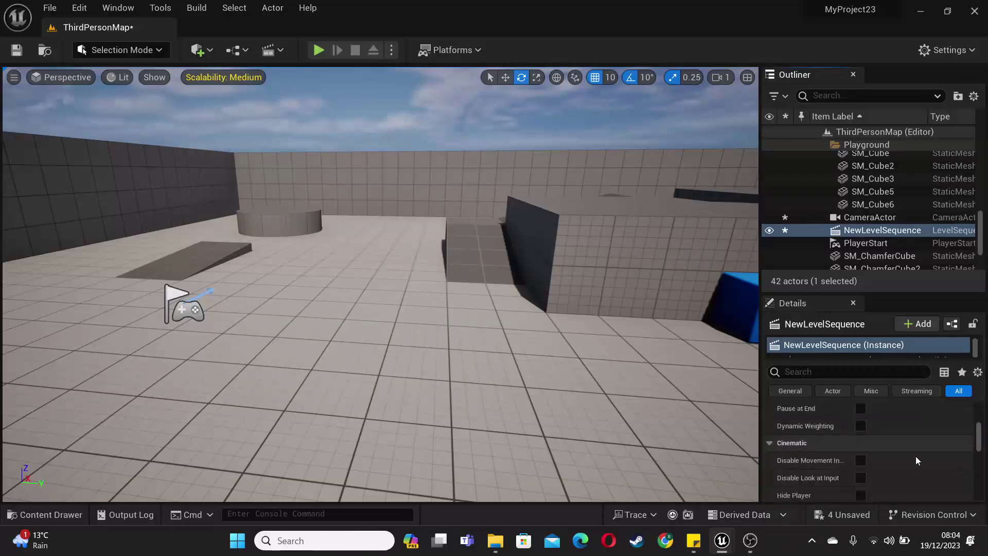
pyautogui.scroll(-1, 911, 458)
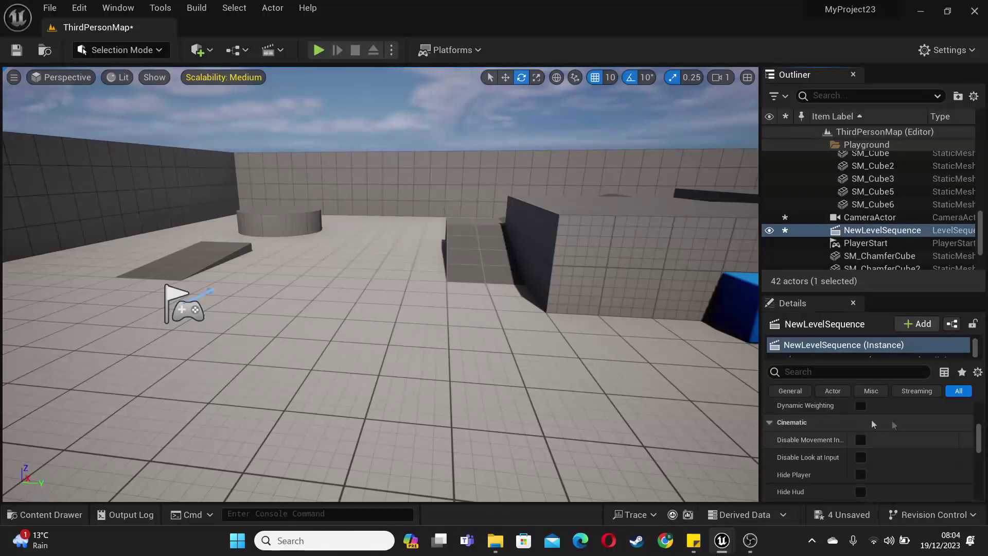
pyautogui.click(860, 441)
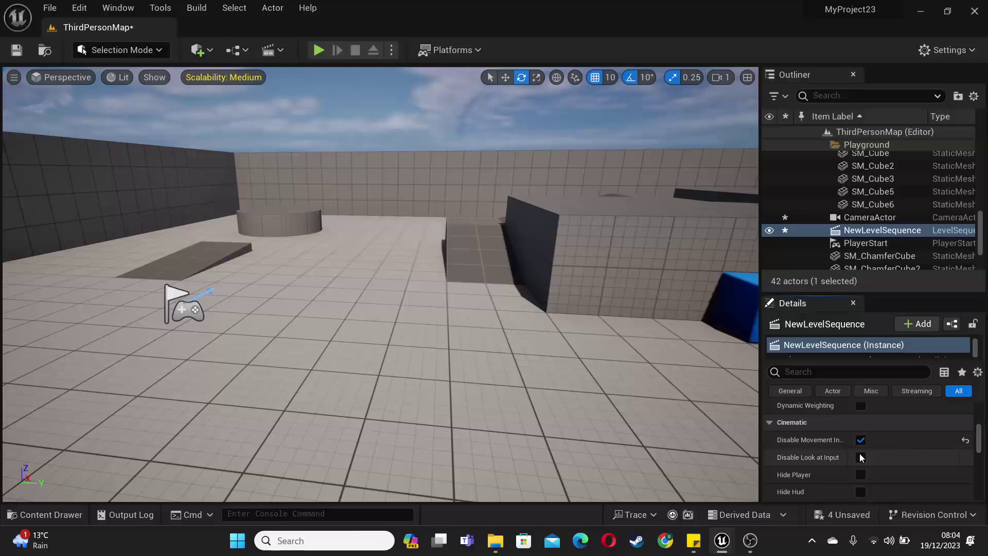
pyautogui.click(860, 457)
# Play the level again and run the character forward to watch the delayed sequence.
pyautogui.click(319, 50)
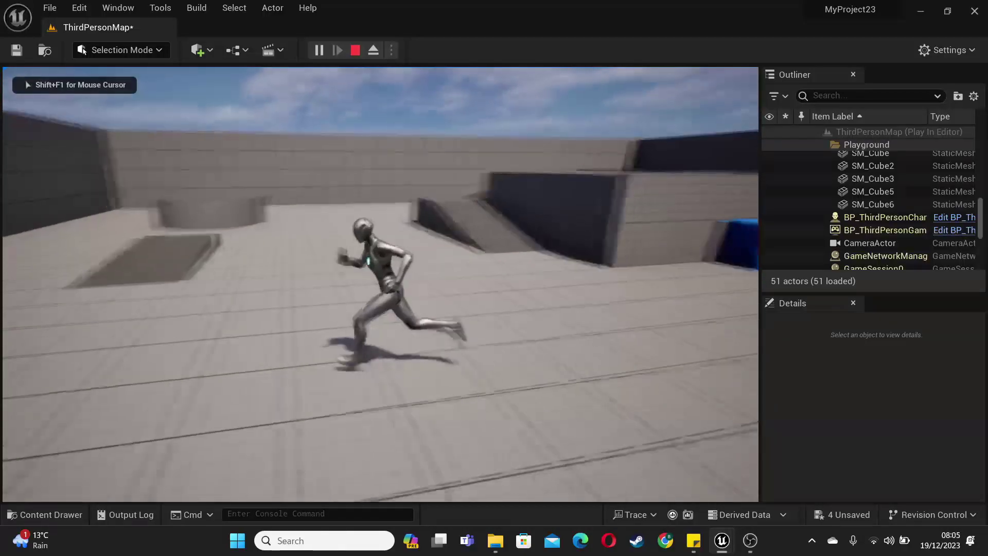
pyautogui.press('w')
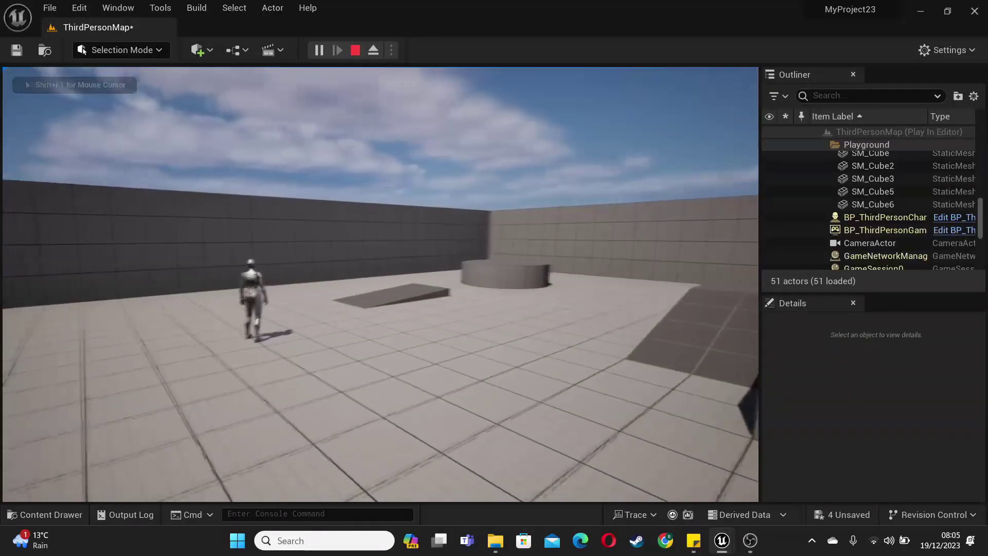